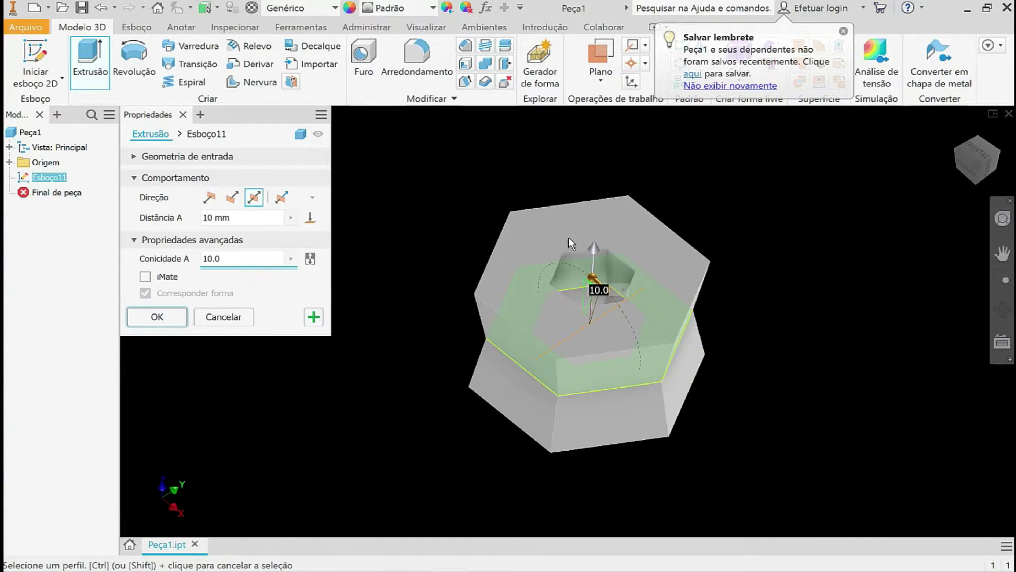
# Finish the symmetric 10 mm extrusion of the hexagonal ring profile with a taper of 10.0 degrees
pyautogui.moveTo(570, 238); pyautogui.dragTo(520, 307, button='middle')
pyautogui.scroll(-2, 520, 307)
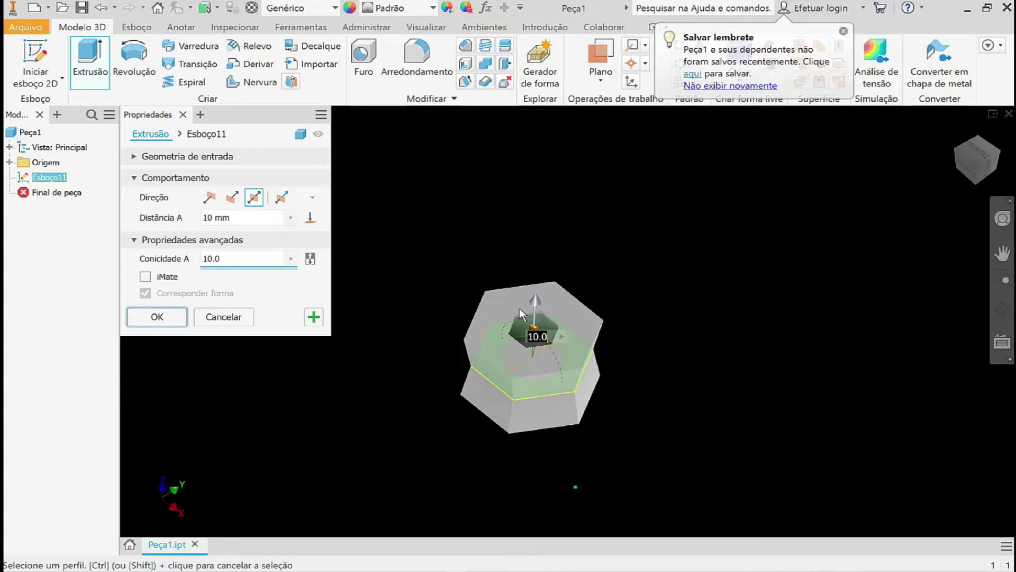
pyautogui.scroll(5, 519, 308)
pyautogui.scroll(-3, 519, 308)
pyautogui.scroll(3, 544, 227)
pyautogui.scroll(-3, 549, 234)
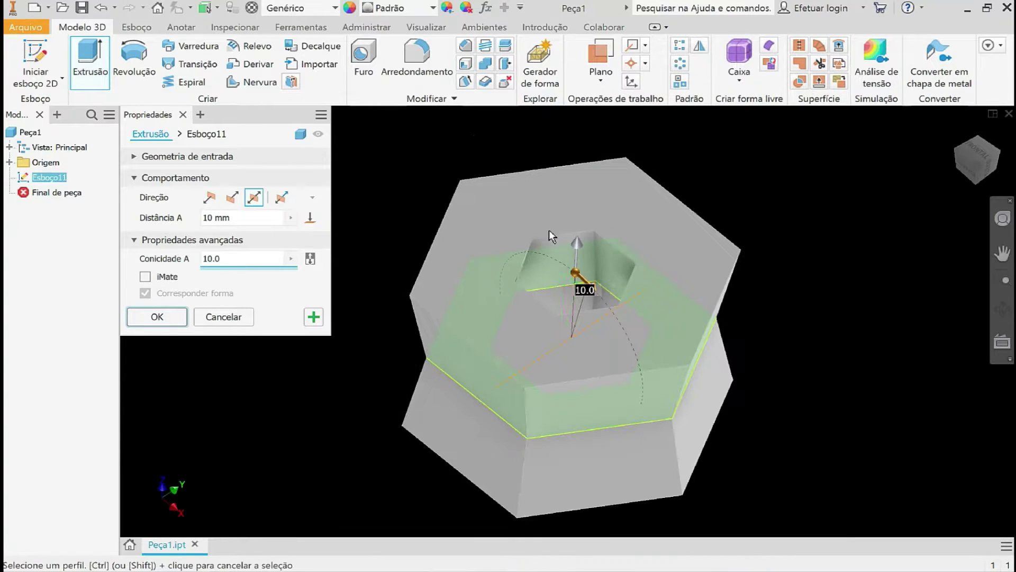
pyautogui.moveTo(548, 233); pyautogui.dragTo(538, 245, button='middle')
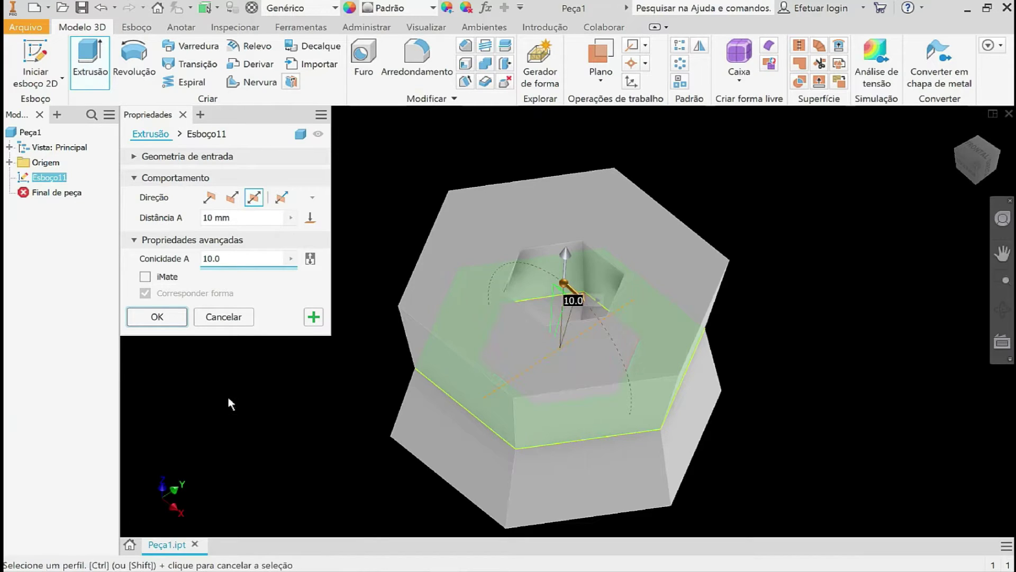
pyautogui.click(158, 317)
pyautogui.moveTo(493, 297)
pyautogui.mouseDown(button='middle')
pyautogui.moveTo(476, 291)
pyautogui.moveTo(517, 256)
pyautogui.moveTo(507, 286)
pyautogui.mouseUp(button='middle')
pyautogui.scroll(-4, 538, 341)
pyautogui.moveTo(538, 339); pyautogui.dragTo(522, 279, button='middle')
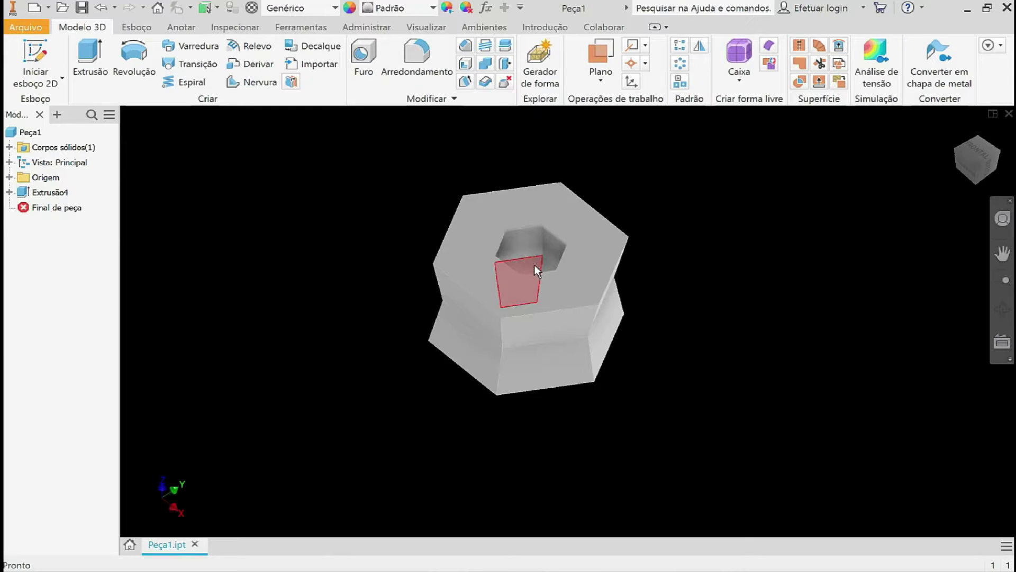
# Start a 2D sketch on the hexagonal top face of the solid
pyautogui.moveTo(535, 264)
pyautogui.mouseDown(button='middle')
pyautogui.moveTo(537, 293)
pyautogui.moveTo(530, 280)
pyautogui.mouseUp(button='middle')
pyautogui.scroll(1, 537, 293)
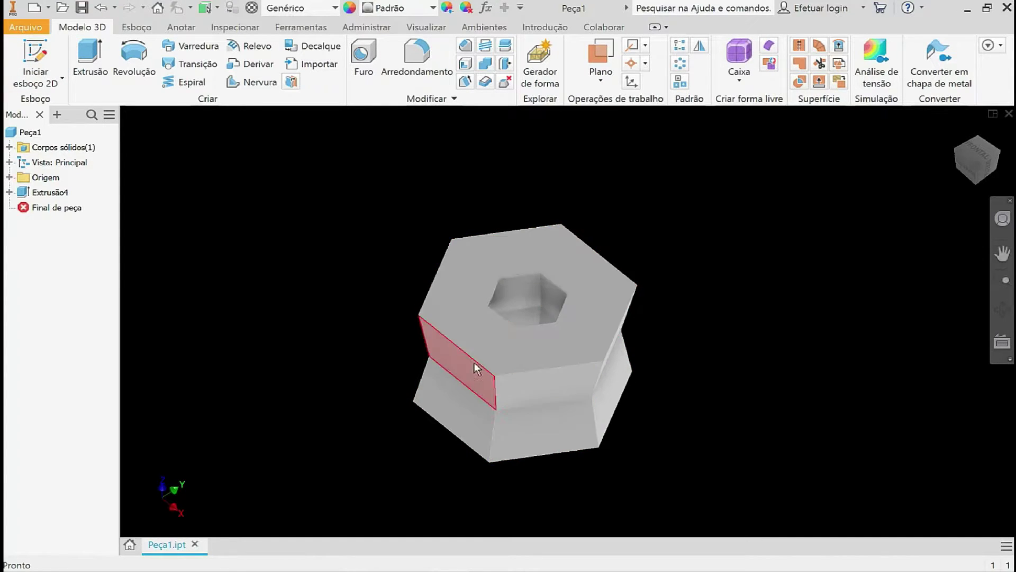
pyautogui.click(471, 278)
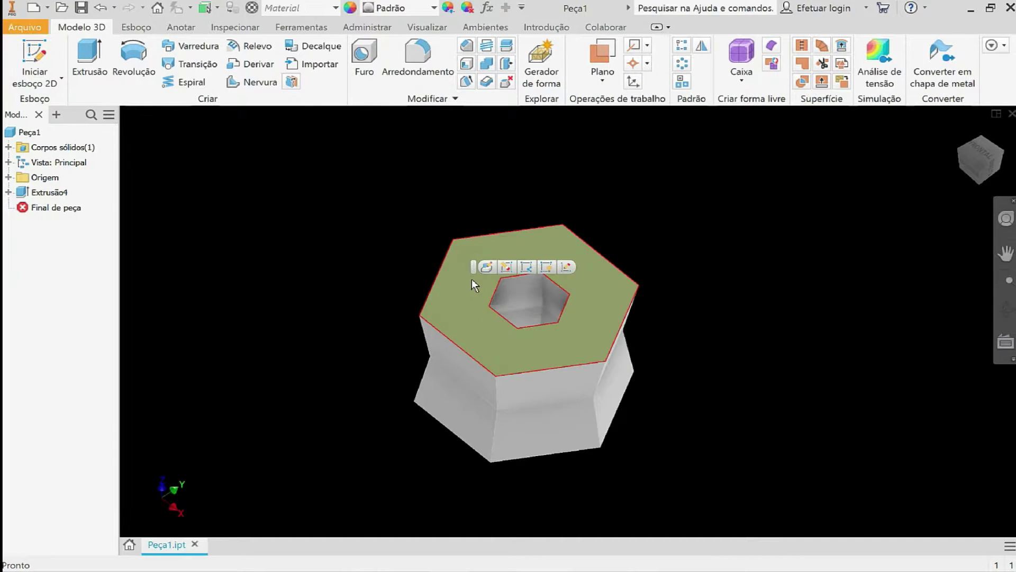
pyautogui.click(43, 53)
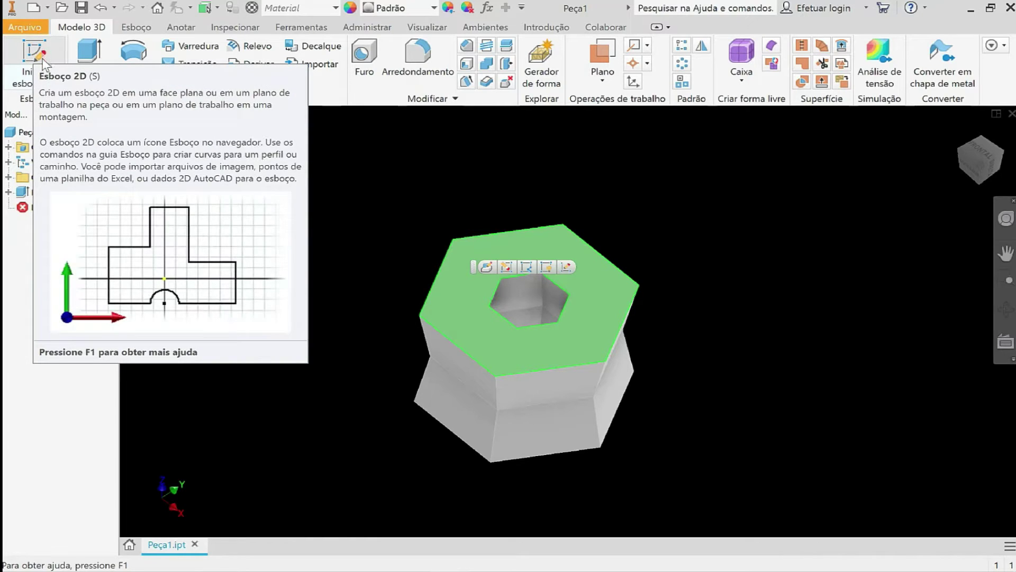
pyautogui.press('F2')
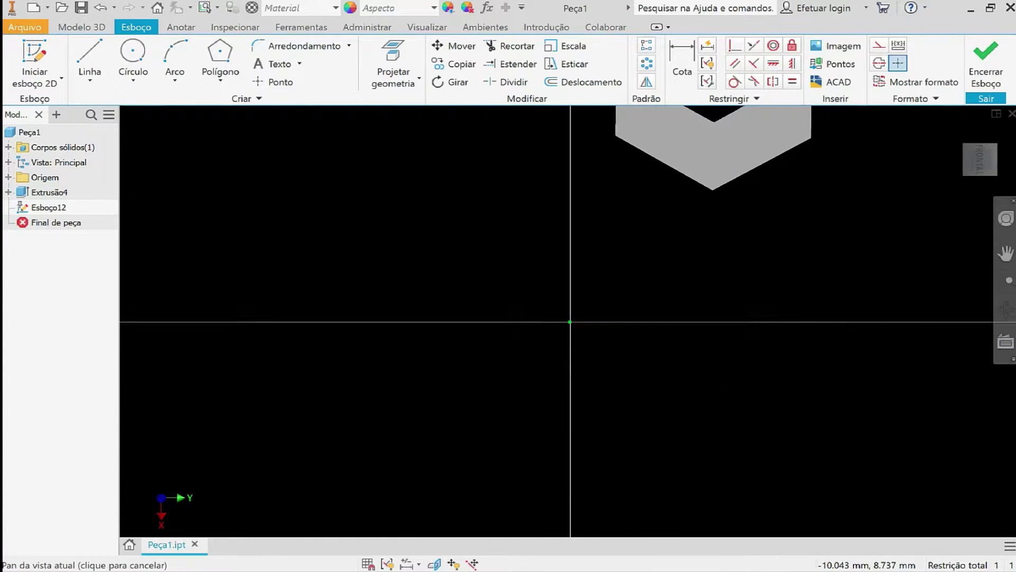
pyautogui.moveTo(579, 204); pyautogui.dragTo(366, 378)
pyautogui.moveTo(516, 238)
pyautogui.mouseDown()
pyautogui.moveTo(564, 252)
pyautogui.moveTo(644, 180)
pyautogui.moveTo(624, 265)
pyautogui.mouseUp()
pyautogui.scroll(1, 572, 254)
pyautogui.scroll(-2, 573, 256)
pyautogui.scroll(2, 573, 255)
pyautogui.scroll(-2, 644, 180)
pyautogui.press('Escape')
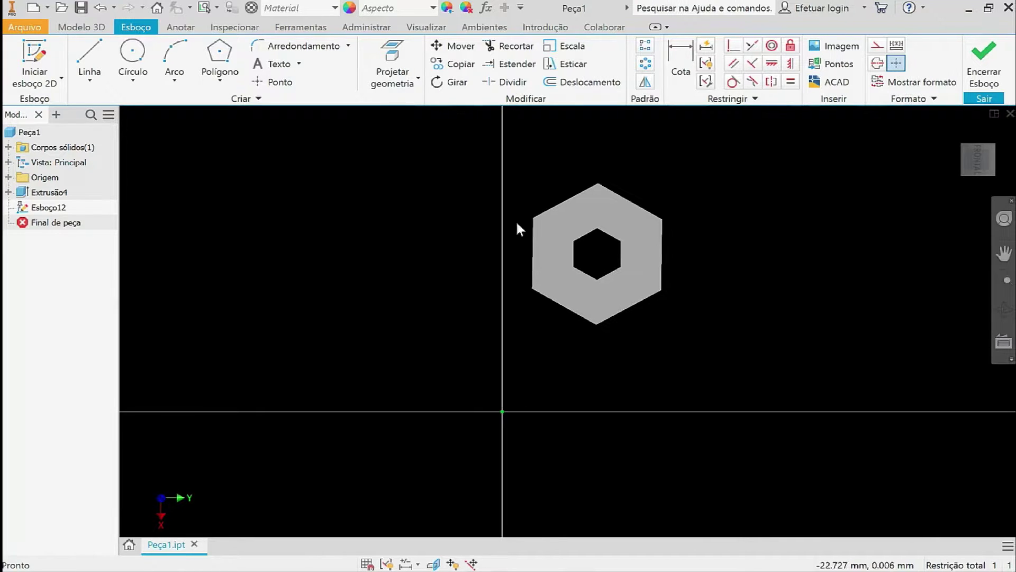
# Sketch a circle about 1.5 mm in diameter on the face, between the upper corners of the outer and inner hexagons
pyautogui.click(136, 58)
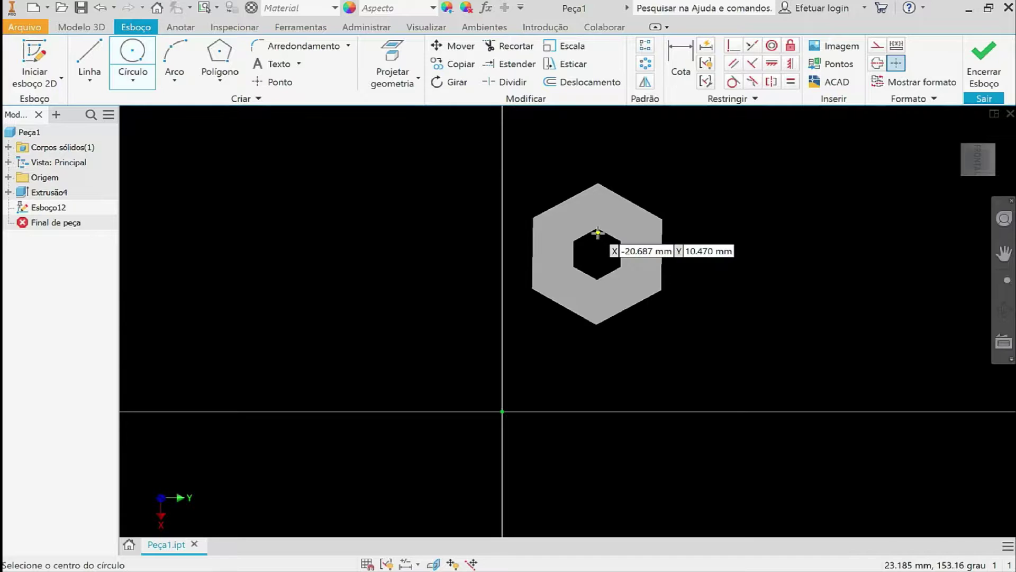
pyautogui.scroll(1, 597, 231)
pyautogui.scroll(-5, 593, 250)
pyautogui.scroll(6, 597, 233)
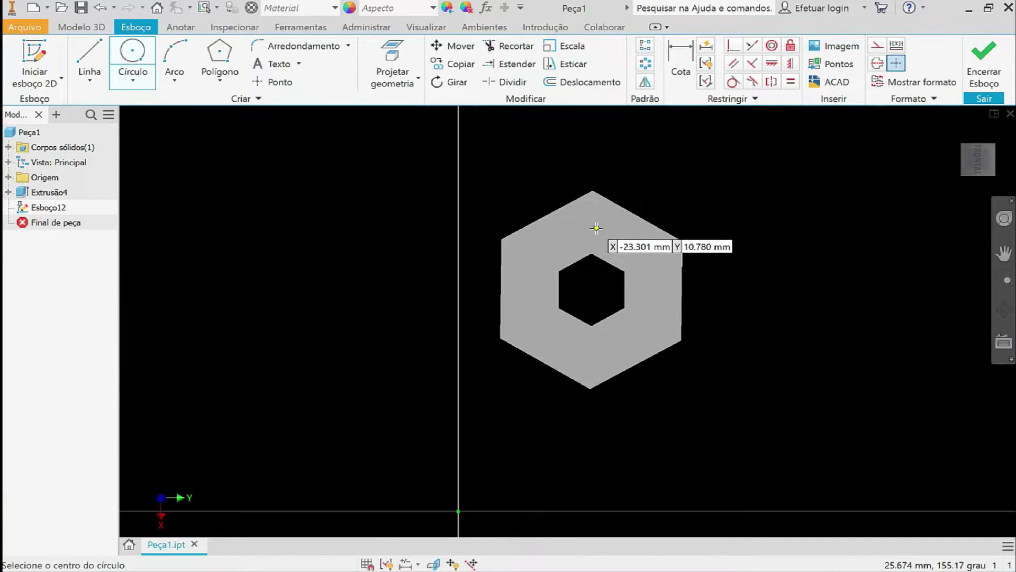
pyautogui.scroll(3, 595, 229)
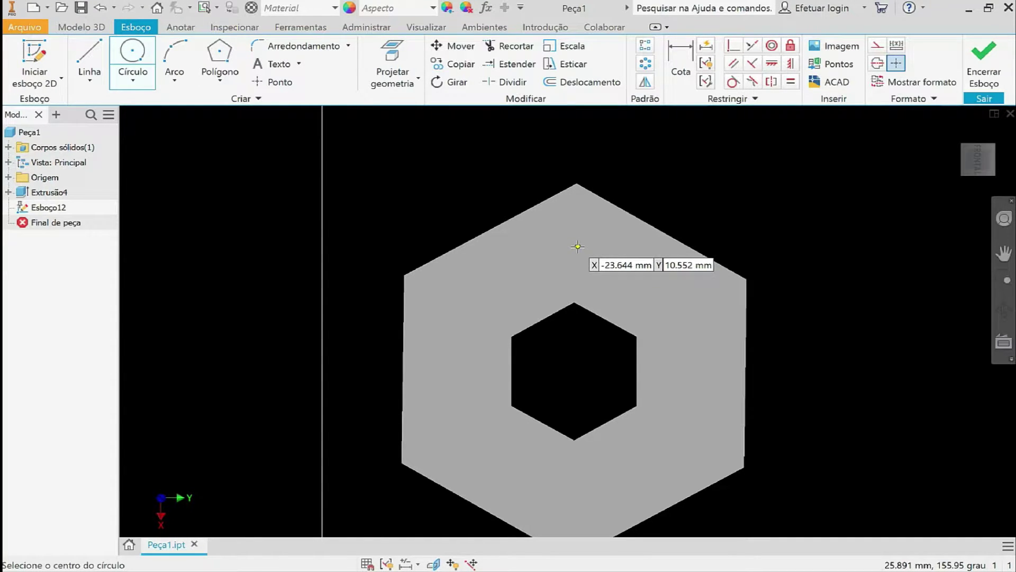
pyautogui.click(578, 246)
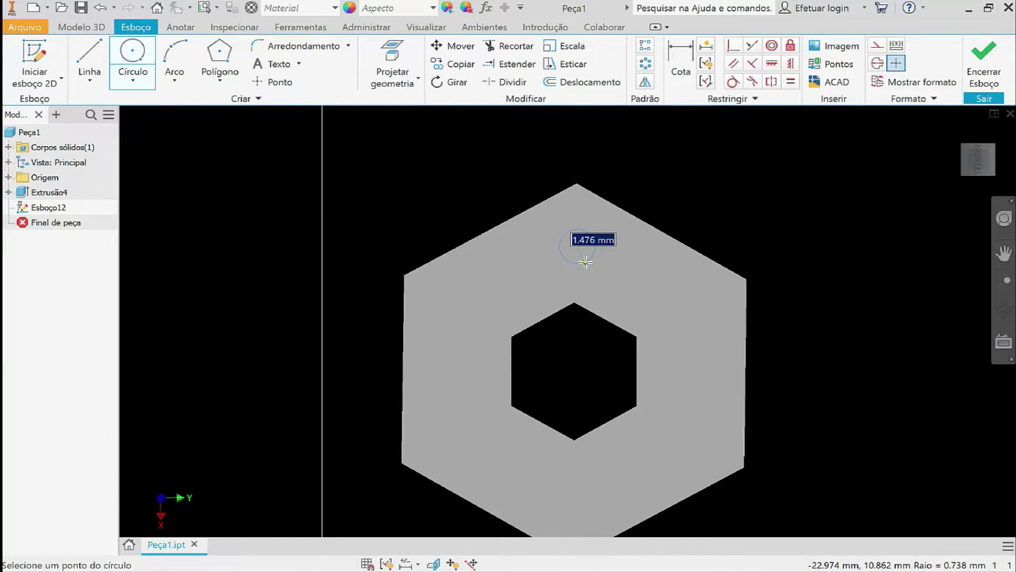
pyautogui.click(585, 262)
pyautogui.scroll(2, 582, 254)
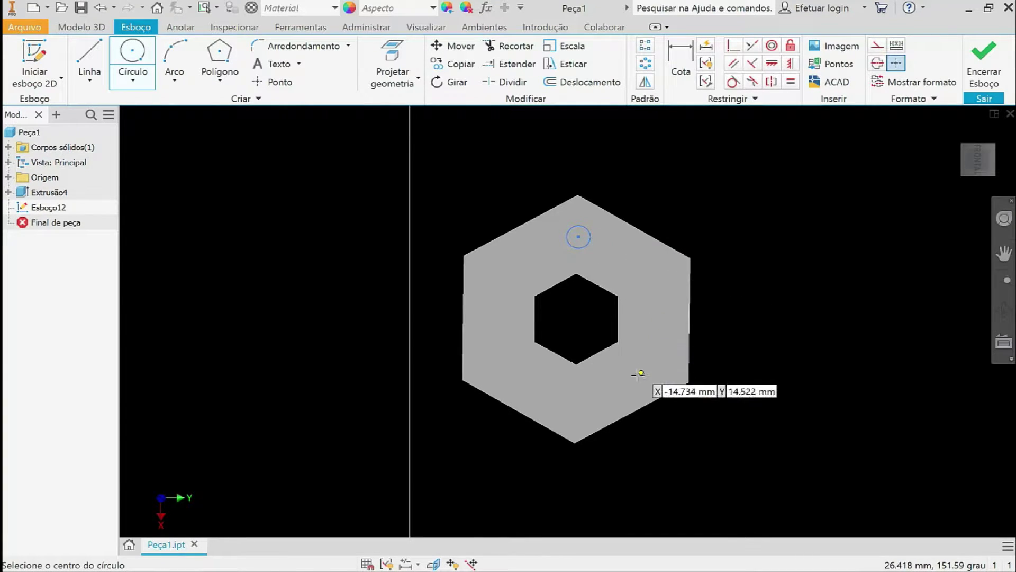
pyautogui.moveTo(621, 284)
pyautogui.mouseDown(button='middle')
pyautogui.moveTo(590, 257)
pyautogui.moveTo(618, 283)
pyautogui.mouseUp(button='middle')
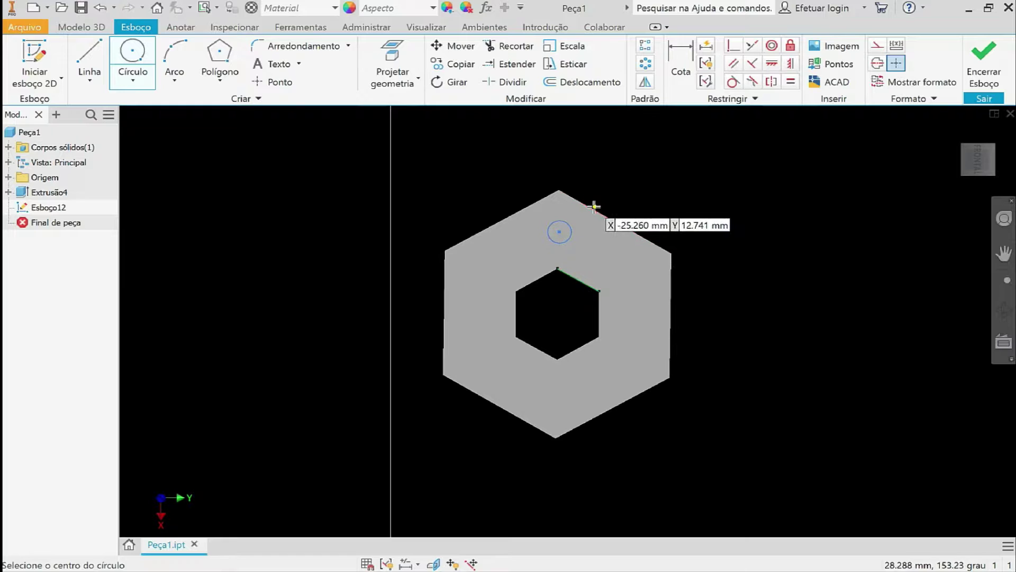
pyautogui.press('Escape')
pyautogui.scroll(1, 565, 270)
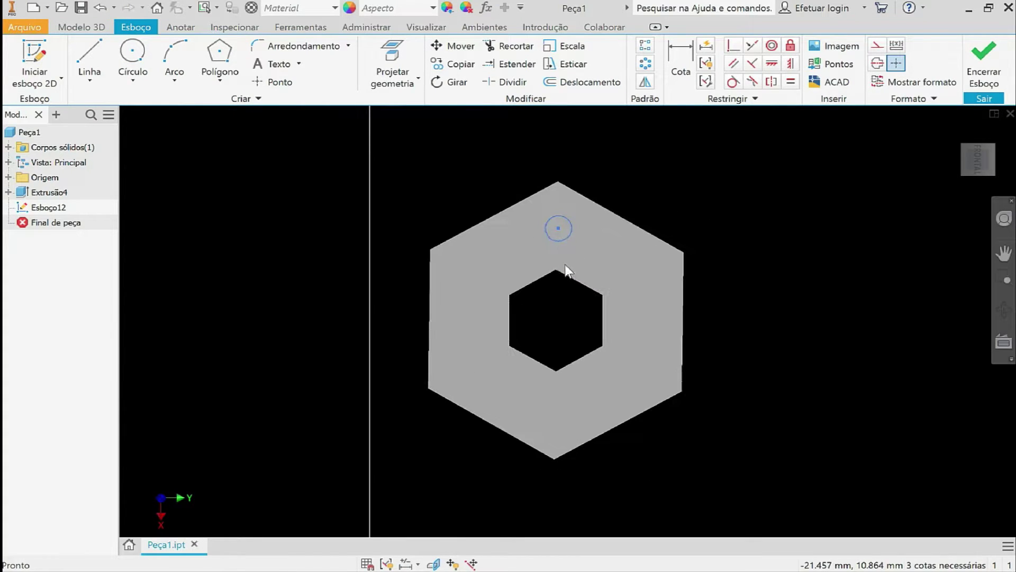
# Start a circular sketch pattern and choose the sketch origin as its axis
pyautogui.moveTo(567, 259); pyautogui.dragTo(585, 236, button='middle')
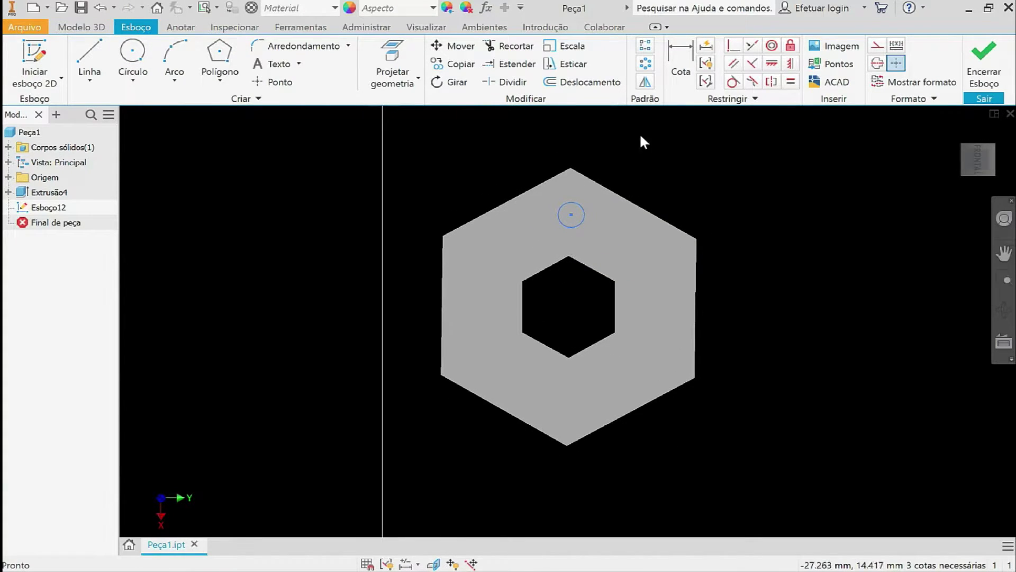
pyautogui.click(645, 63)
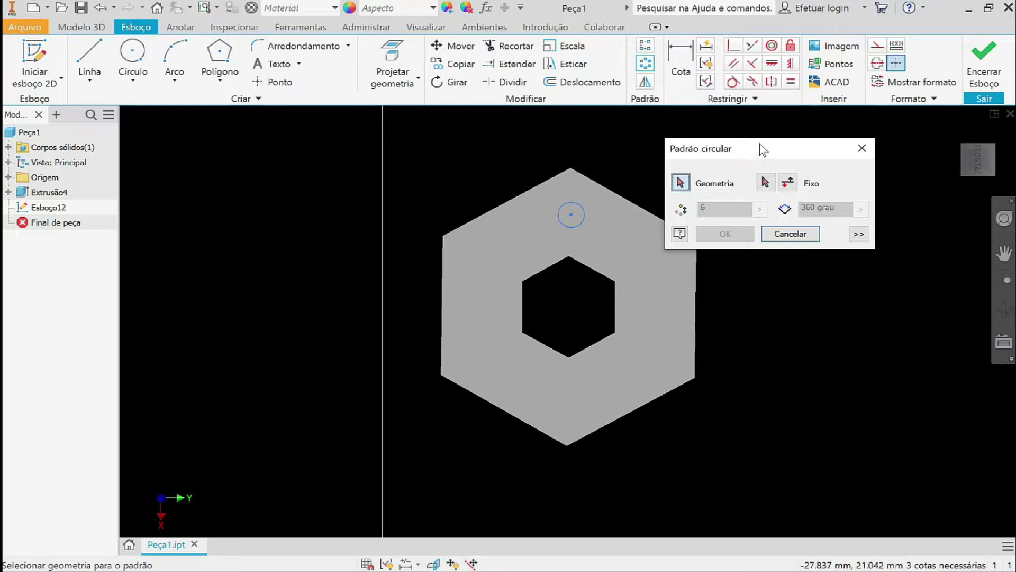
pyautogui.moveTo(755, 159)
pyautogui.mouseDown()
pyautogui.moveTo(339, 184)
pyautogui.moveTo(276, 163)
pyautogui.moveTo(276, 150)
pyautogui.mouseUp()
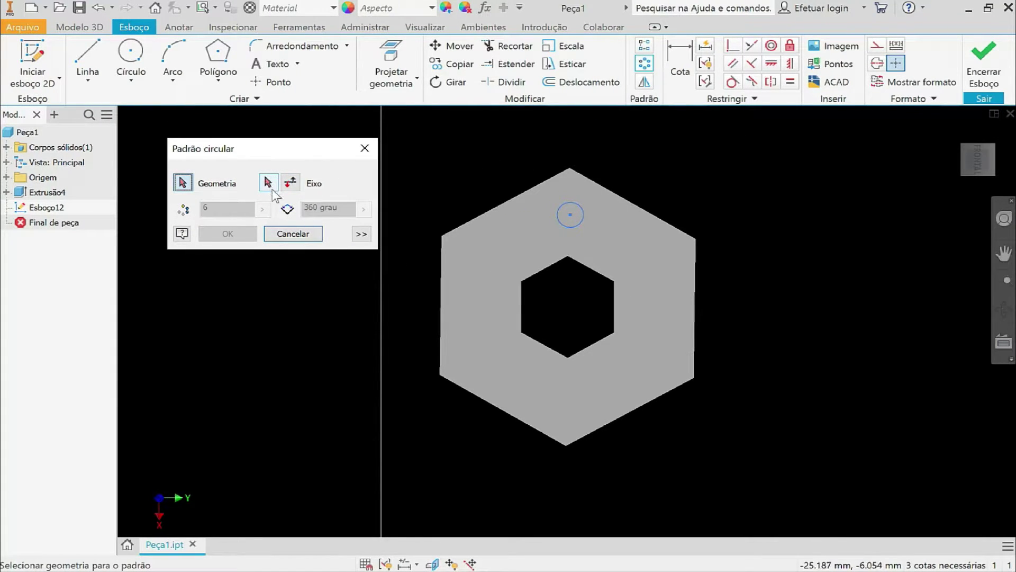
pyautogui.click(269, 183)
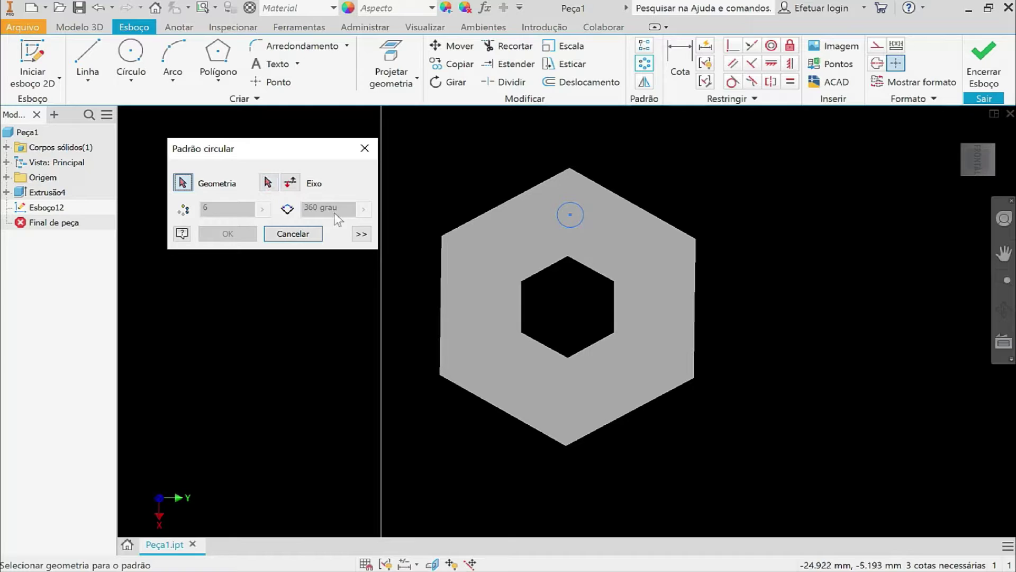
pyautogui.scroll(3, 447, 275)
pyautogui.scroll(-5, 413, 354)
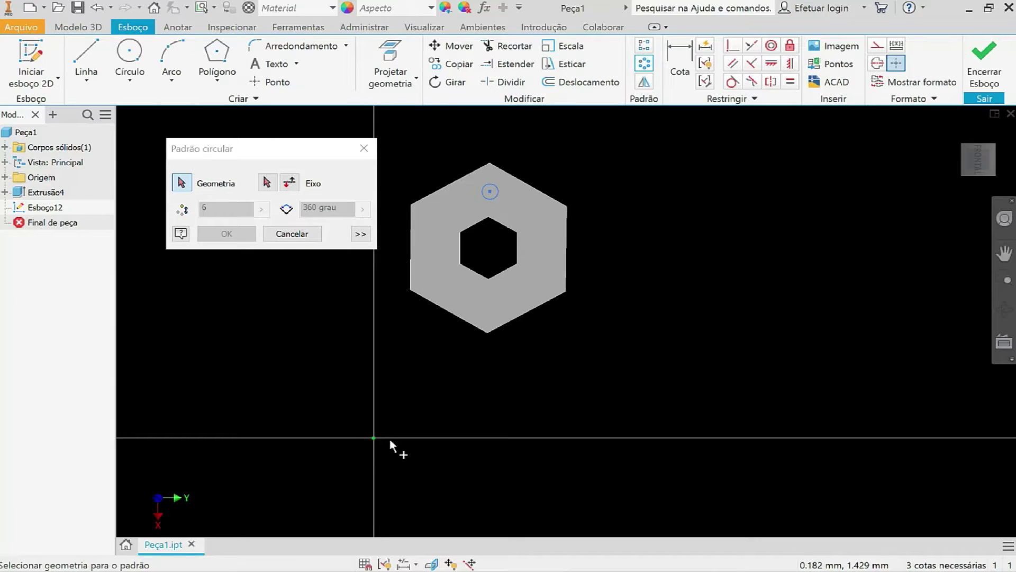
pyautogui.scroll(1, 422, 322)
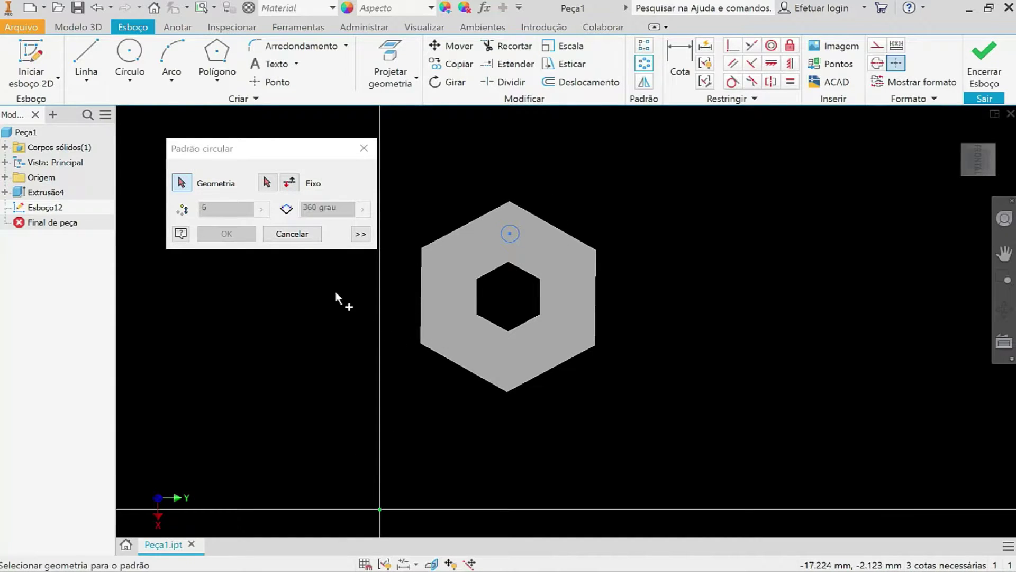
pyautogui.click(267, 183)
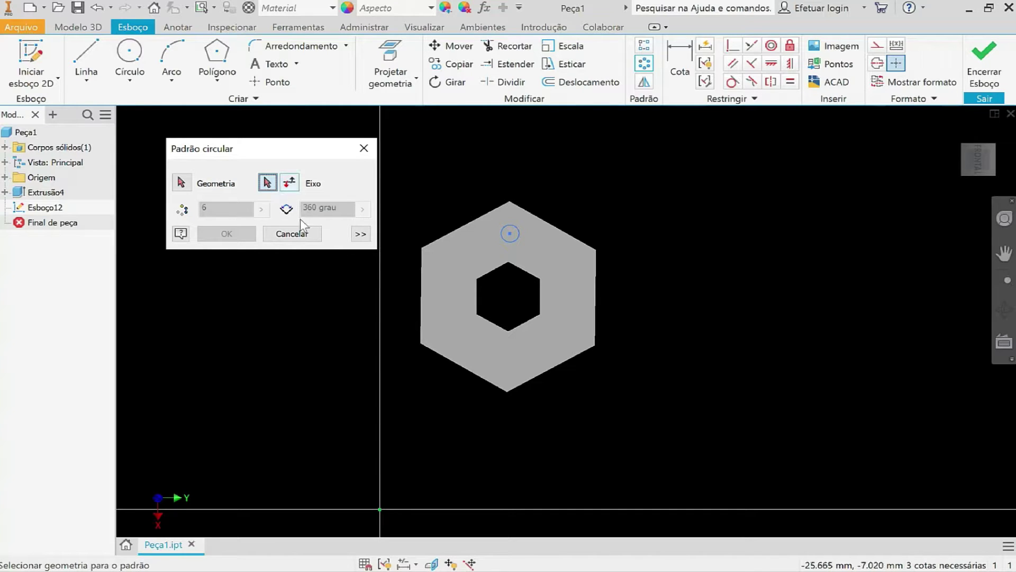
pyautogui.moveTo(416, 408); pyautogui.dragTo(435, 316, button='middle')
pyautogui.moveTo(556, 261)
pyautogui.mouseDown(button='middle')
pyautogui.moveTo(558, 270)
pyautogui.moveTo(573, 257)
pyautogui.moveTo(581, 297)
pyautogui.mouseUp(button='middle')
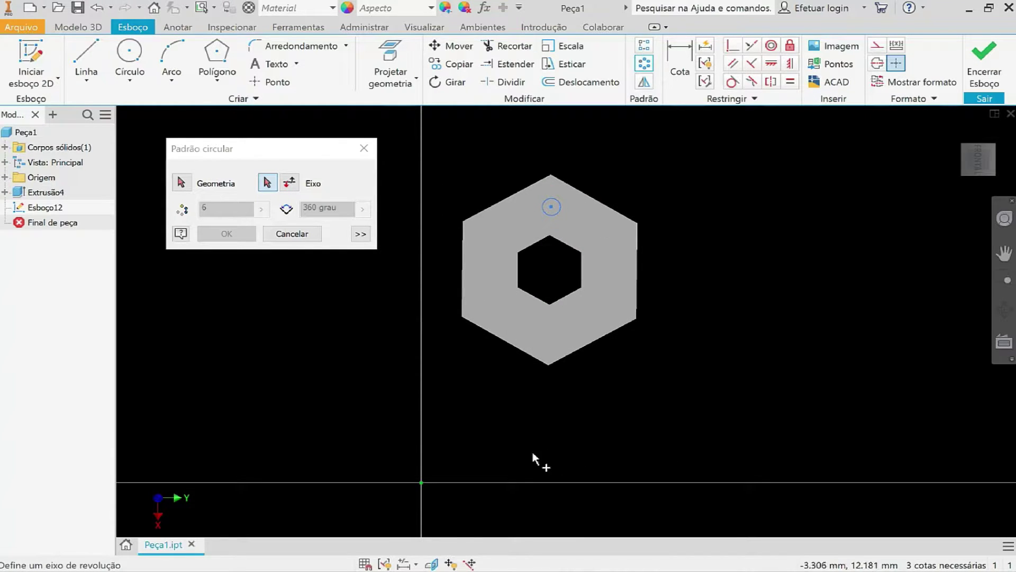
pyautogui.moveTo(500, 380)
pyautogui.mouseDown(button='middle')
pyautogui.moveTo(524, 264)
pyautogui.moveTo(526, 330)
pyautogui.mouseUp(button='middle')
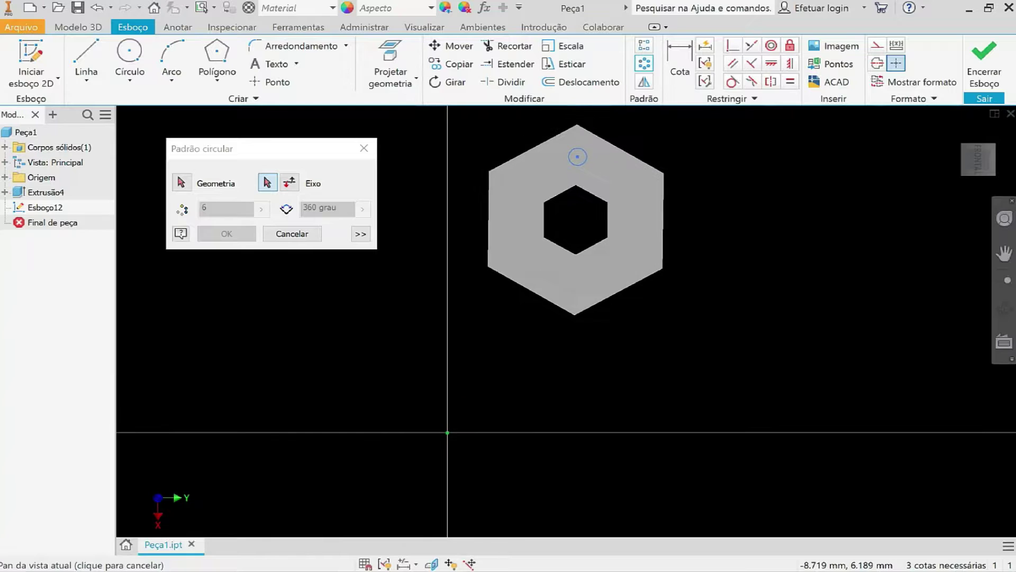
pyautogui.click(447, 432)
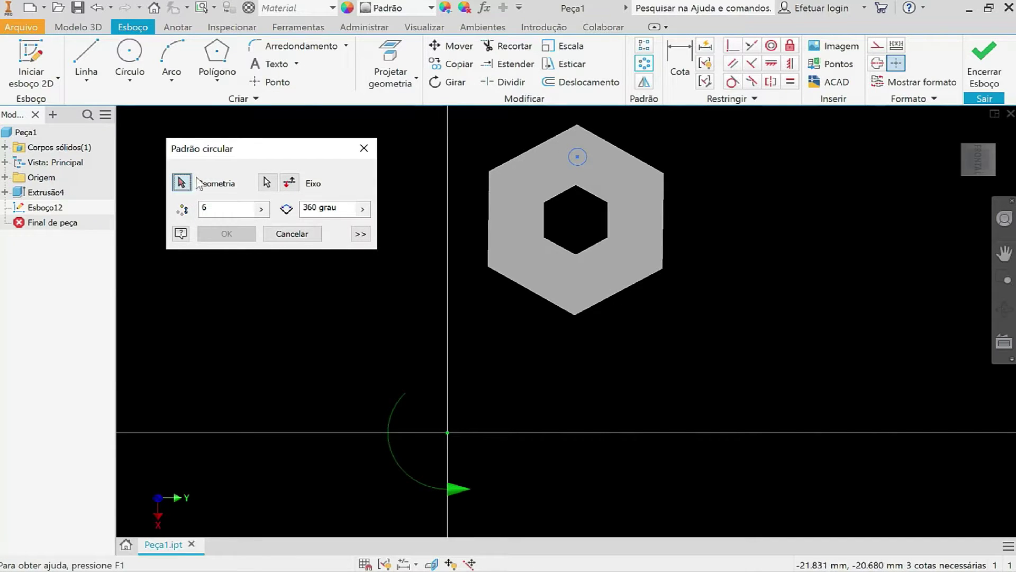
# Try patterning the small circle around the sketch origin with 8 instances over 360 degrees, and cancel the pattern
pyautogui.click(583, 162)
pyautogui.scroll(5, 582, 166)
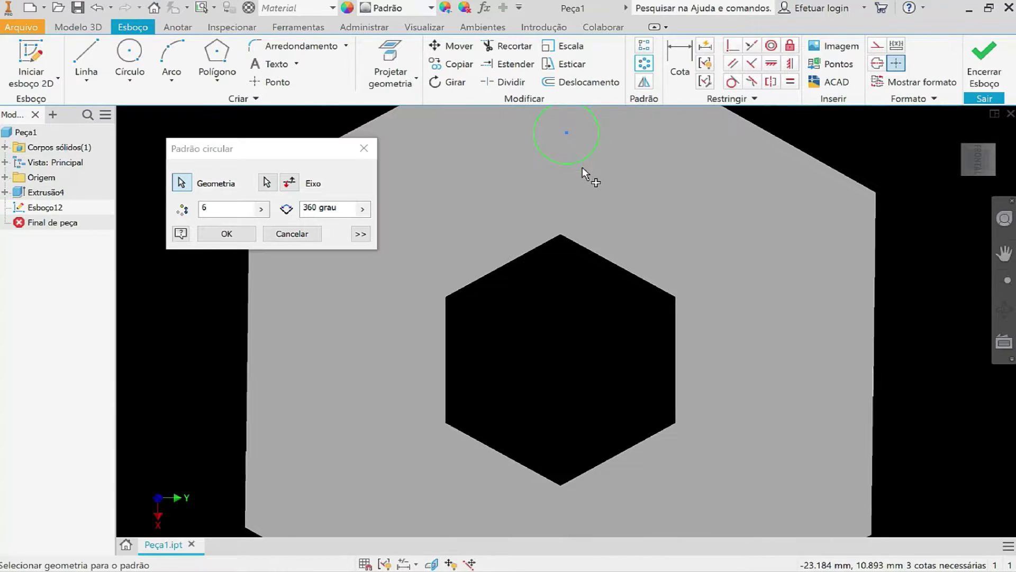
pyautogui.scroll(-5, 582, 167)
pyautogui.moveTo(588, 182); pyautogui.dragTo(587, 227, button='middle')
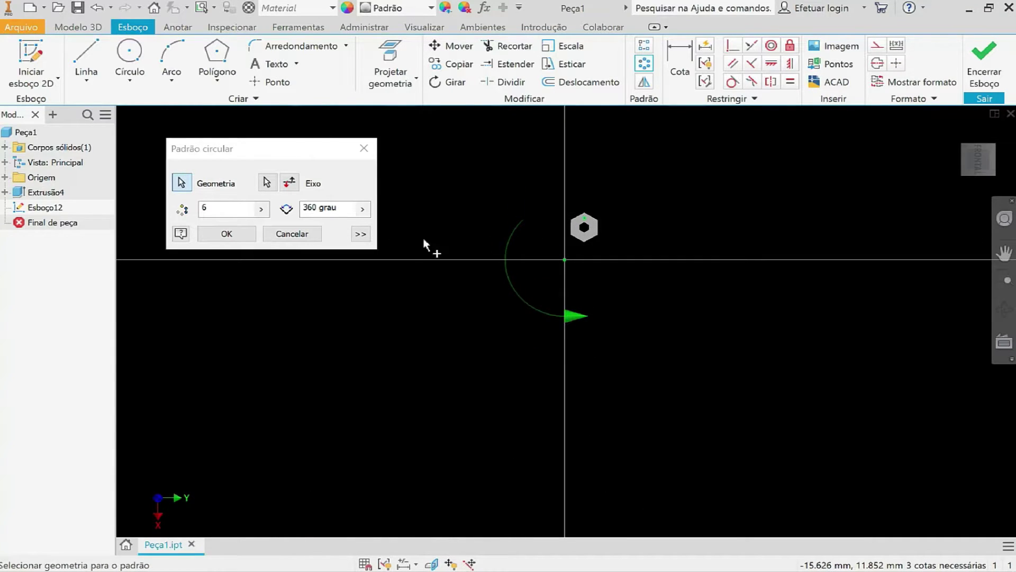
pyautogui.scroll(3, 579, 223)
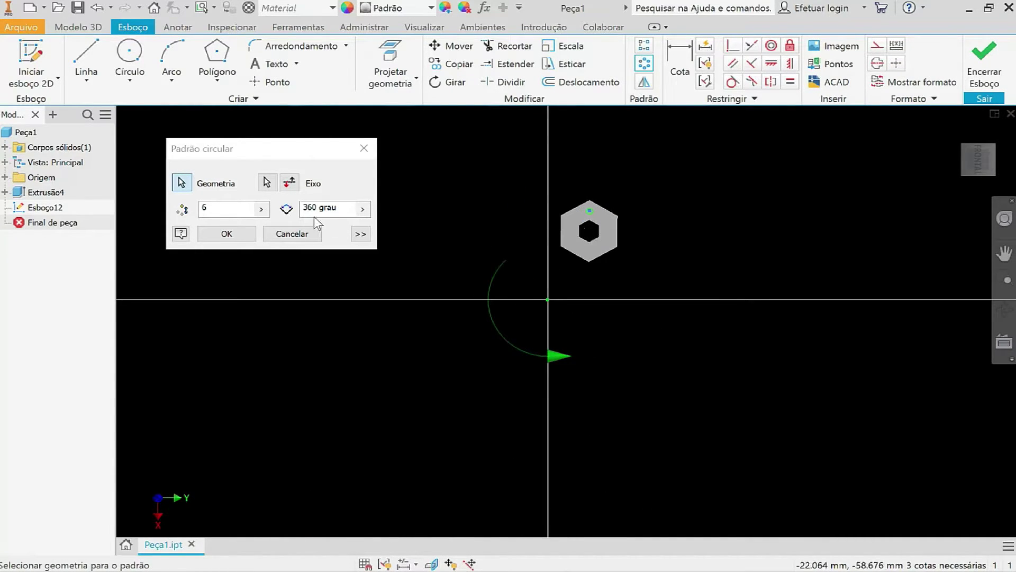
pyautogui.scroll(3, 391, 224)
pyautogui.moveTo(695, 263); pyautogui.dragTo(430, 281, button='middle')
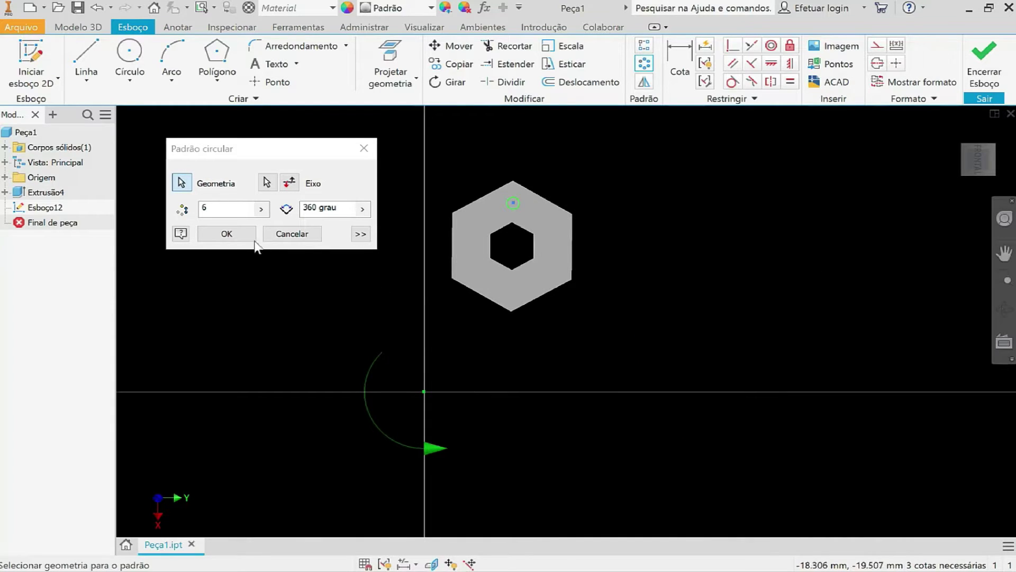
pyautogui.click(207, 208)
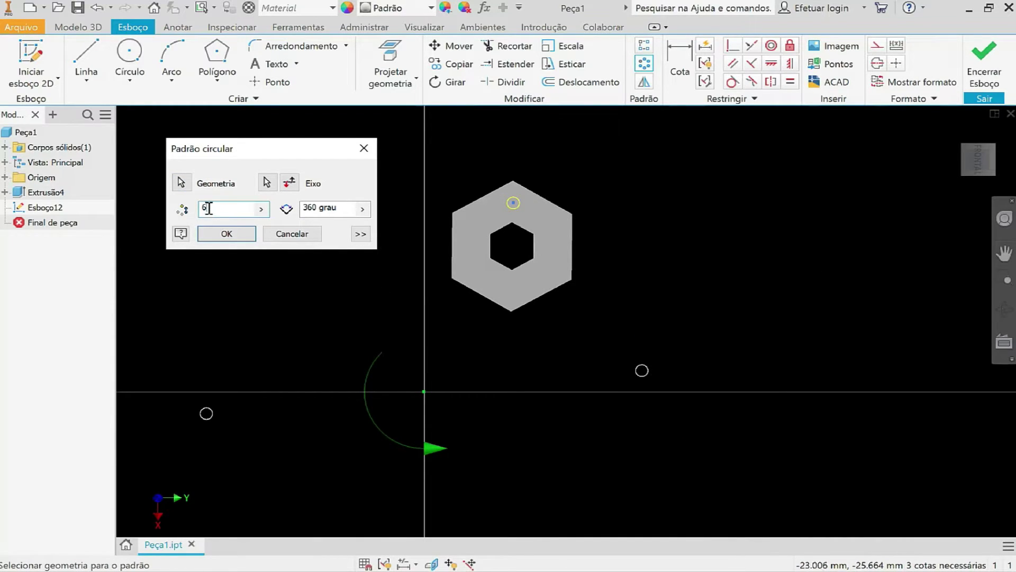
pyautogui.press('BackSpace')
pyautogui.write('8')
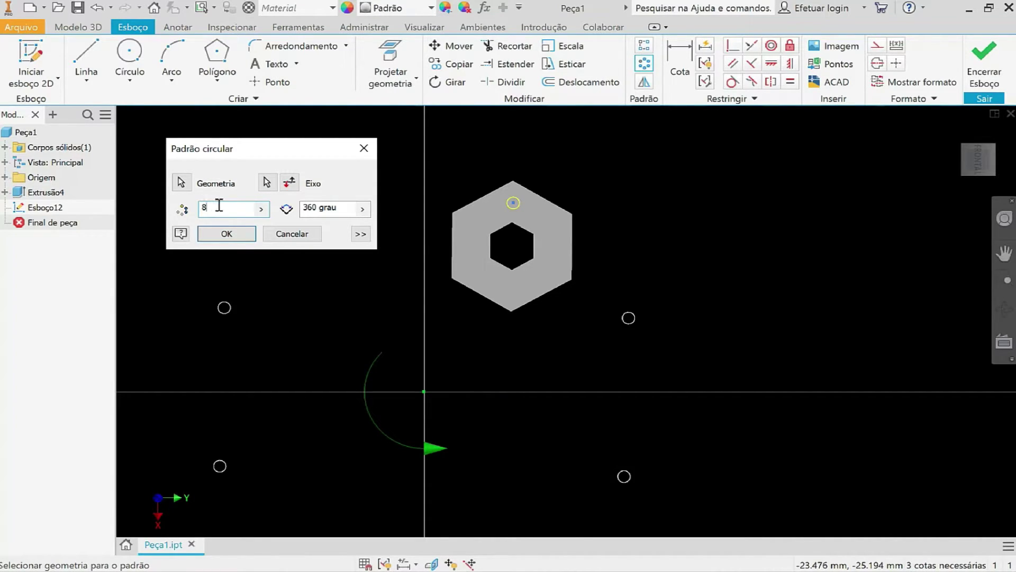
pyautogui.scroll(-2, 494, 326)
pyautogui.moveTo(526, 358)
pyautogui.mouseDown(button='middle')
pyautogui.moveTo(622, 313)
pyautogui.moveTo(592, 271)
pyautogui.mouseUp(button='middle')
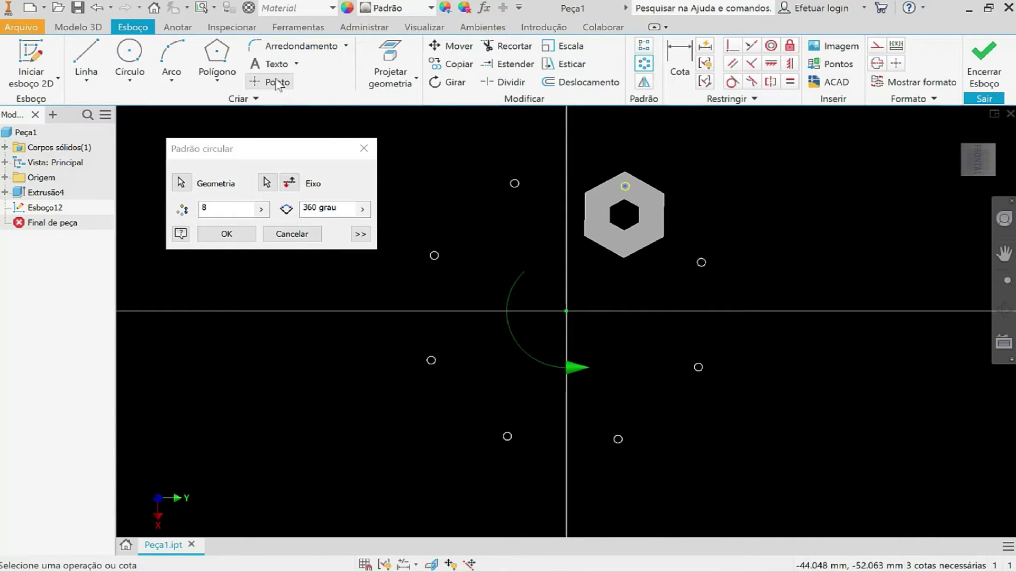
pyautogui.click(293, 237)
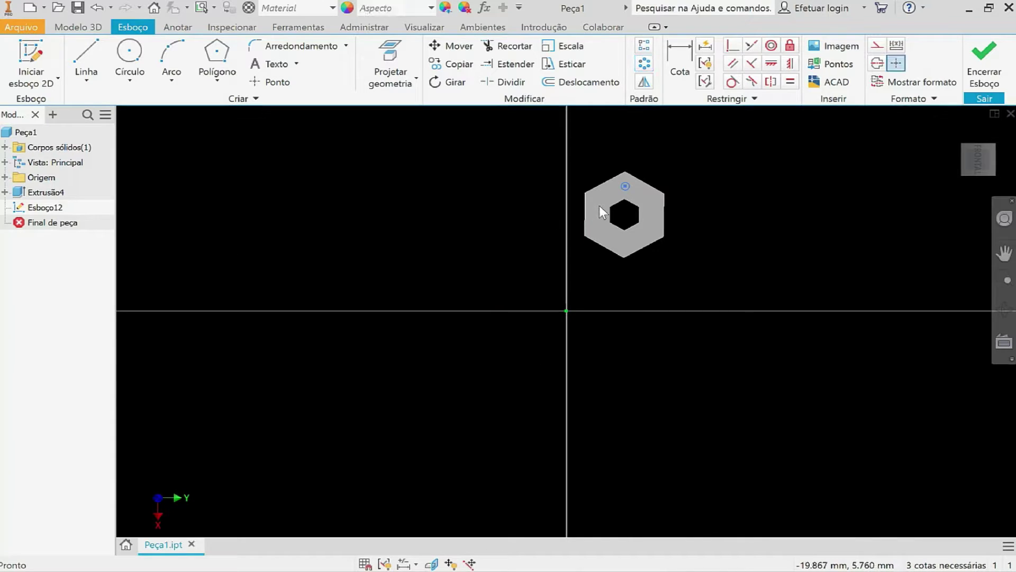
pyautogui.scroll(-2, 608, 208)
pyautogui.scroll(3, 610, 208)
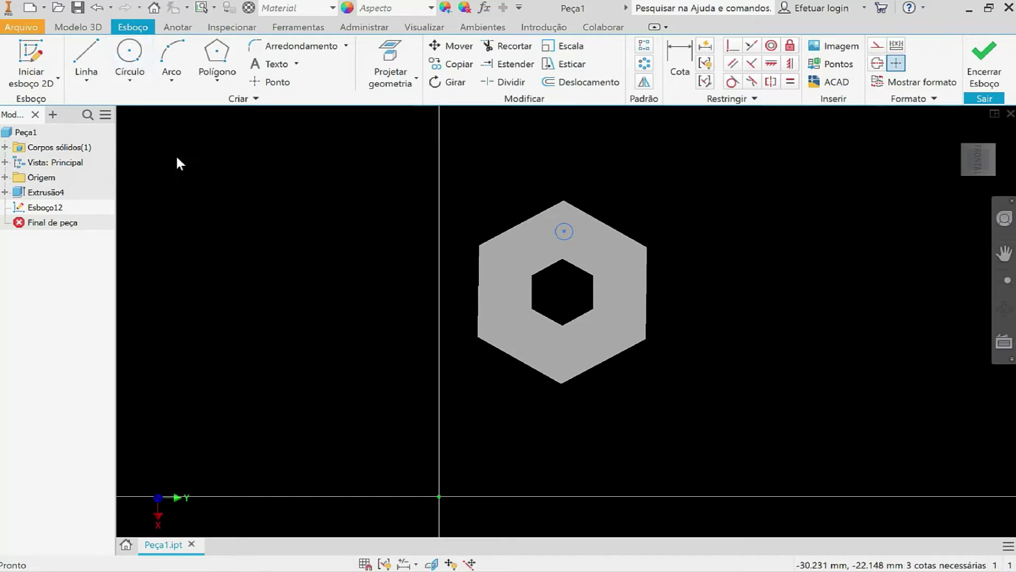
# Draw a vertical line across the inner hexagonal hole, from its upper corner to its lower corner
pyautogui.click(86, 58)
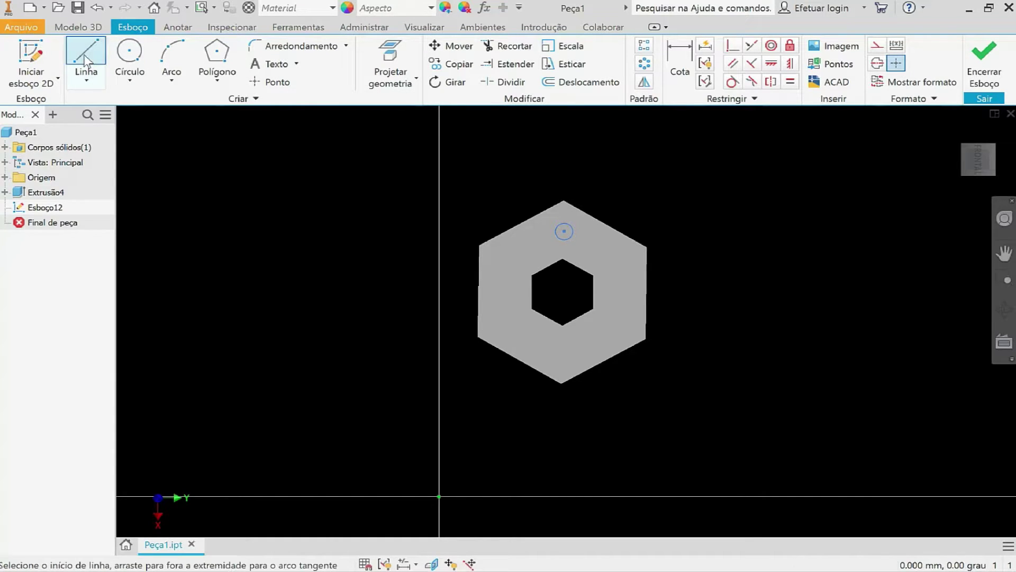
pyautogui.click(563, 258)
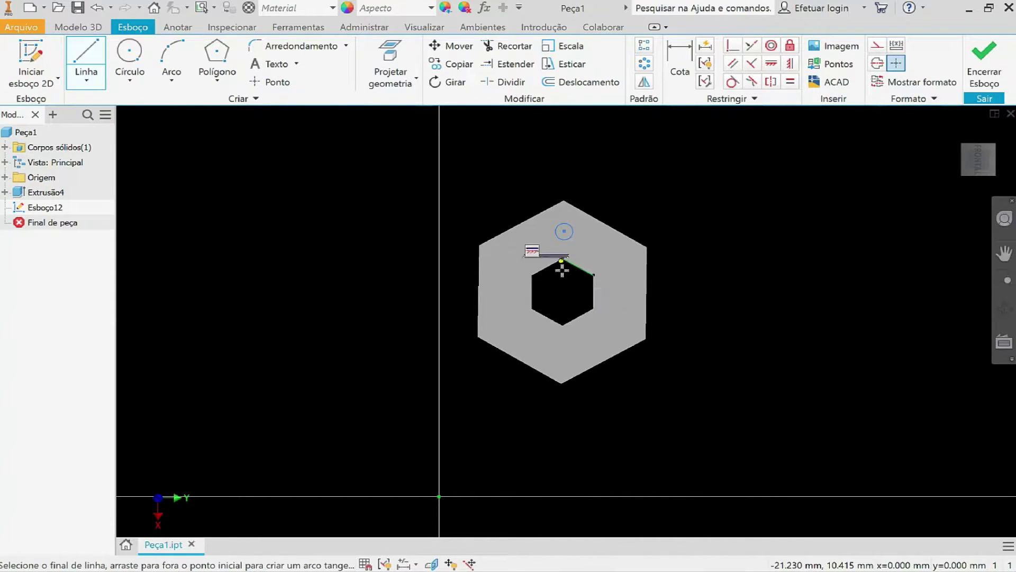
pyautogui.click(563, 325)
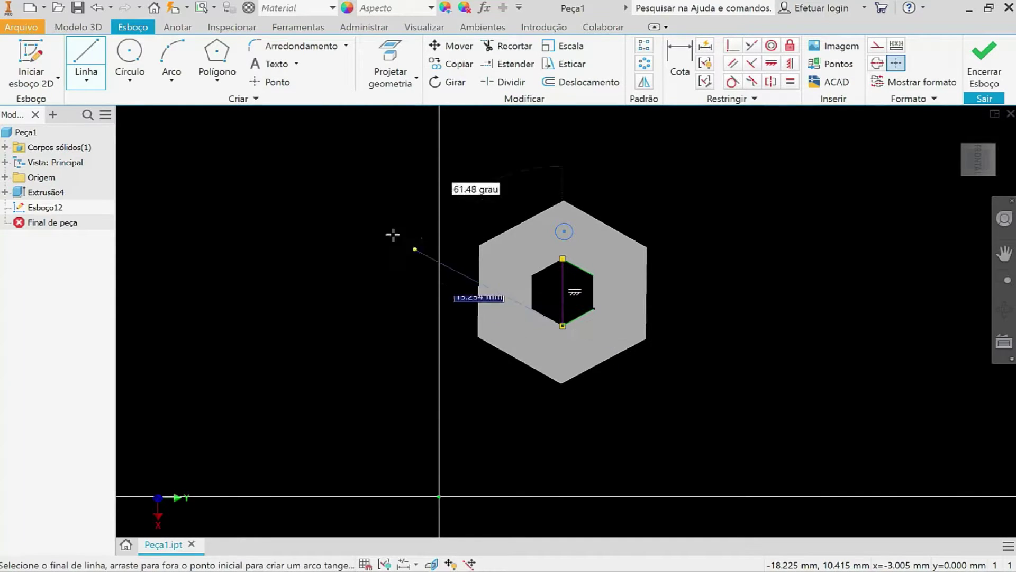
# Place a sketch point at the midpoint of the vertical line to mark the hexagon's centre
pyautogui.click(274, 83)
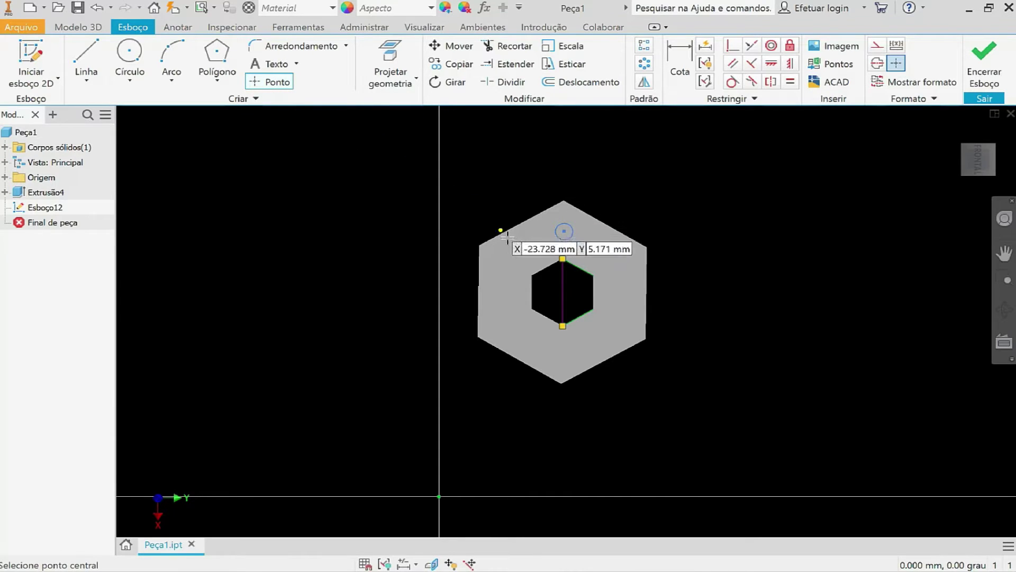
pyautogui.click(563, 293)
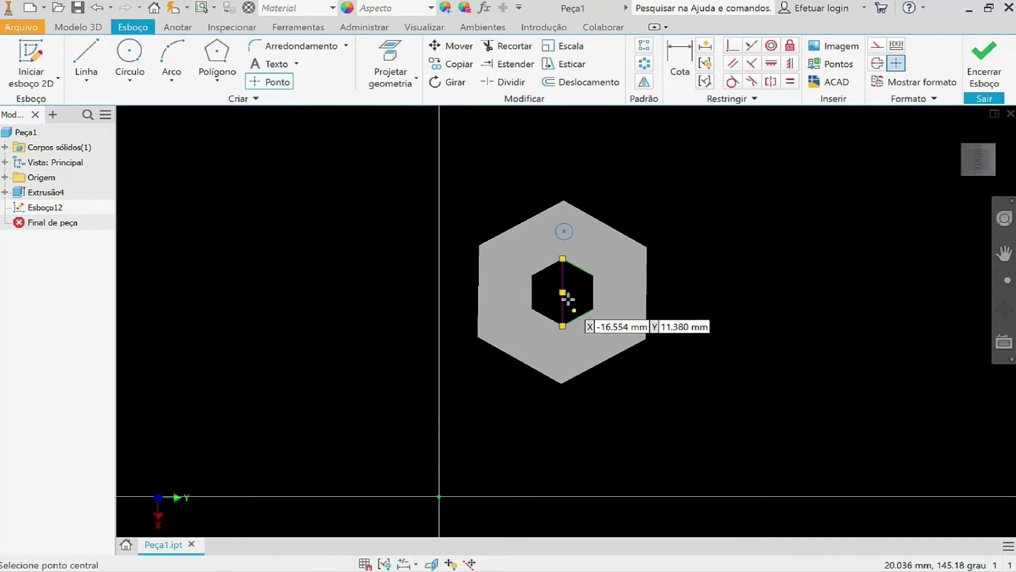
pyautogui.scroll(5, 564, 293)
pyautogui.scroll(-8, 562, 291)
pyautogui.press('Escape')
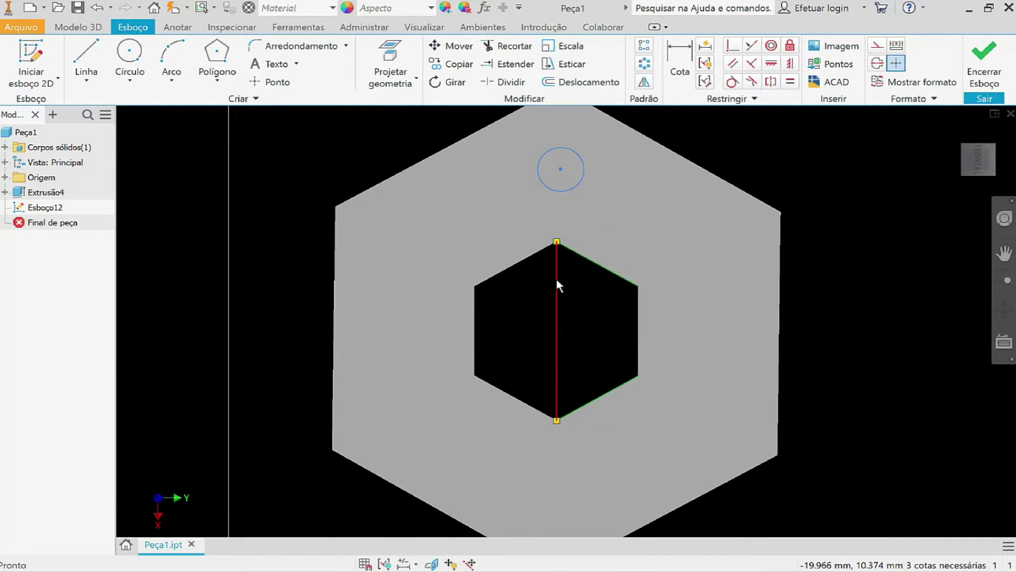
# Delete the vertical helper line and keep only the centre point inside the hexagonal hole
pyautogui.rightClick(557, 279)
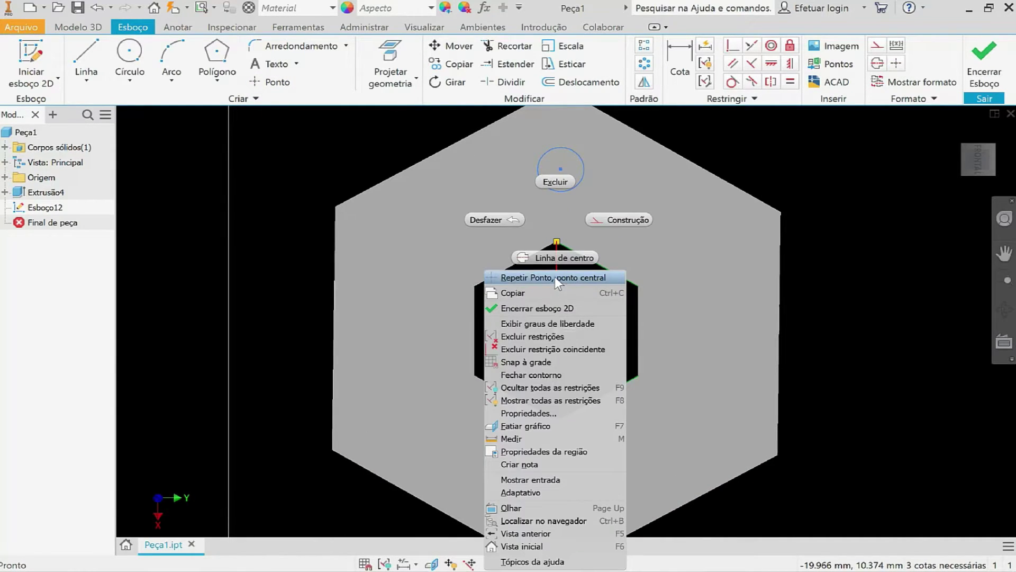
pyautogui.click(560, 180)
pyautogui.scroll(-2, 565, 337)
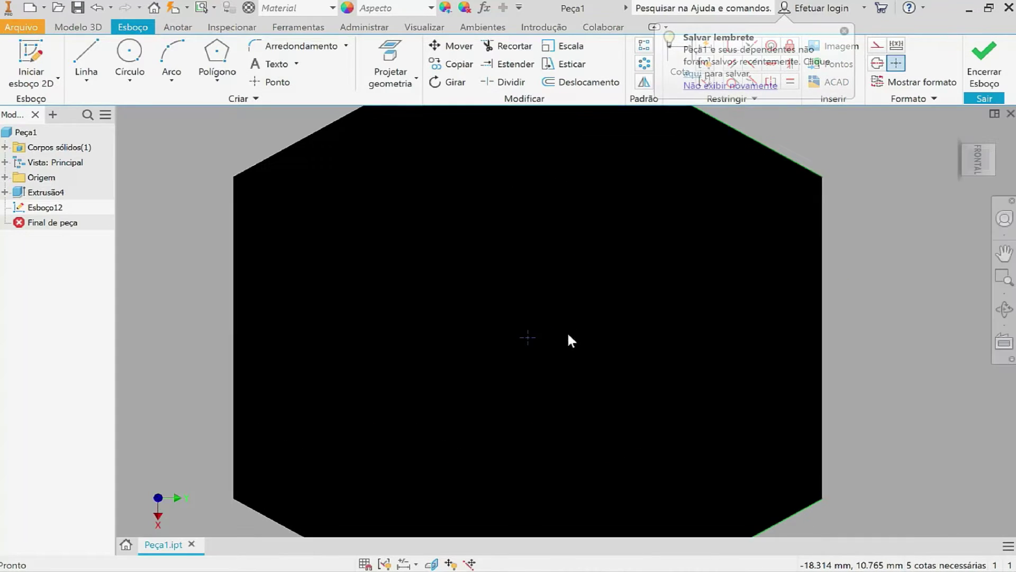
# Start a circular sketch pattern and choose the point at the centre of the hexagonal hole as its axis
pyautogui.scroll(5, 569, 339)
pyautogui.scroll(2, 545, 301)
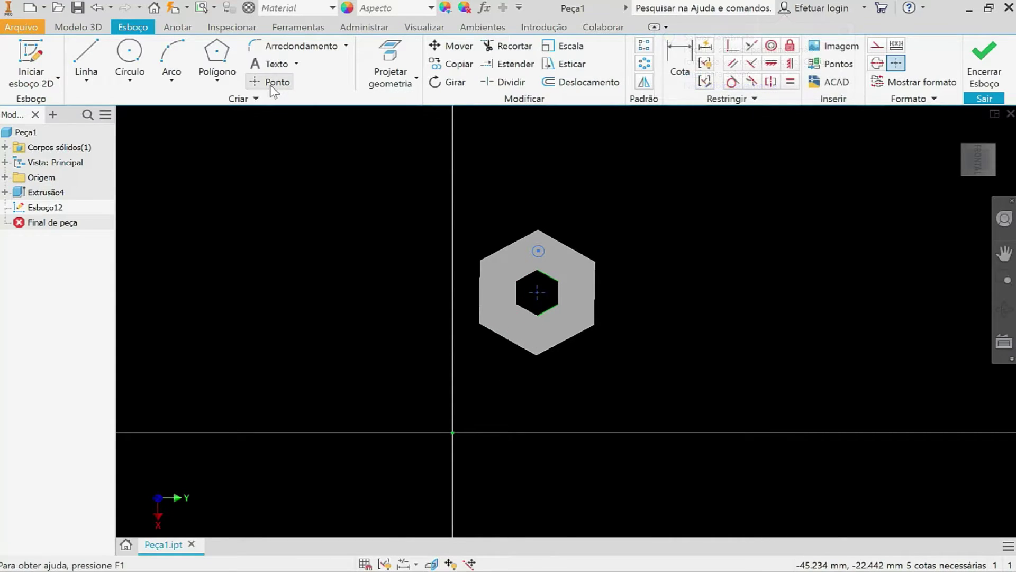
pyautogui.scroll(2, 579, 290)
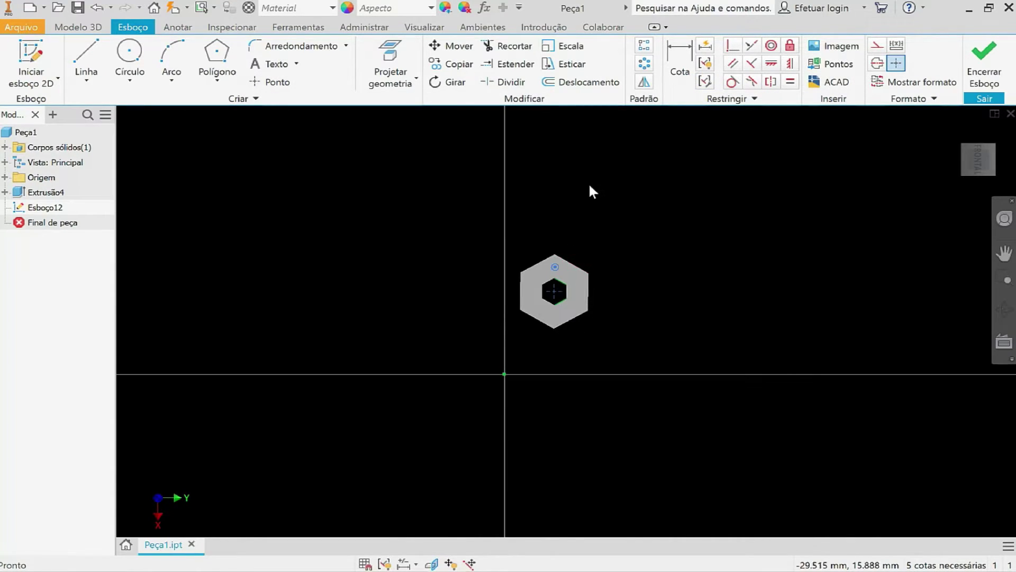
pyautogui.click(644, 63)
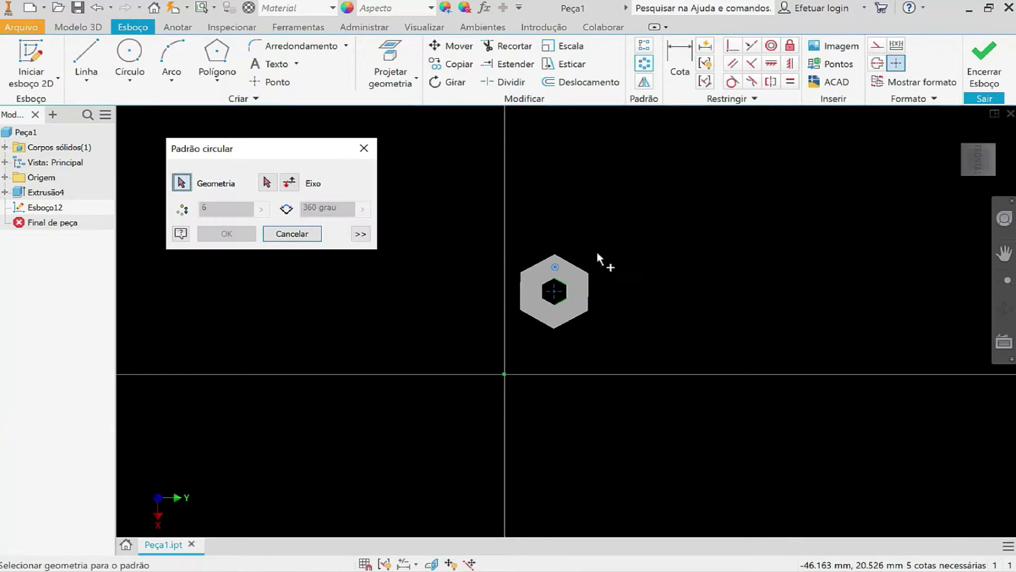
pyautogui.scroll(3, 605, 274)
pyautogui.scroll(-5, 605, 274)
pyautogui.scroll(-3, 545, 300)
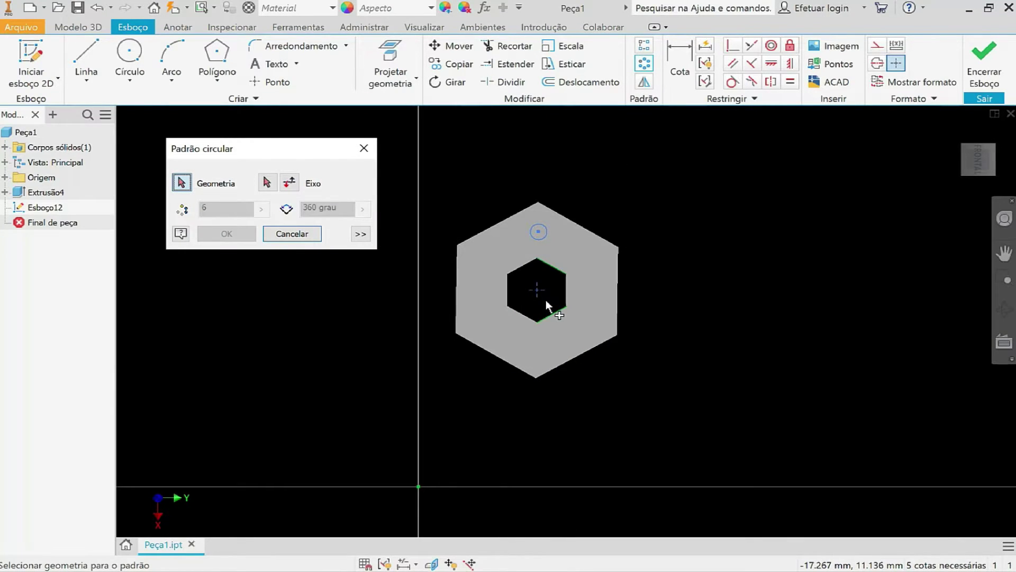
pyautogui.moveTo(545, 300); pyautogui.dragTo(573, 307, button='middle')
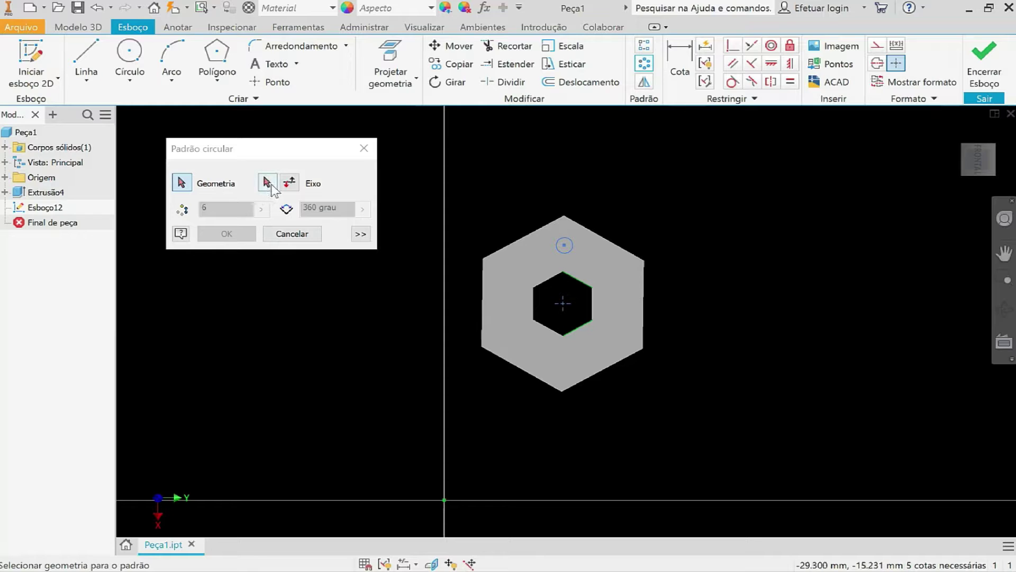
pyautogui.click(267, 183)
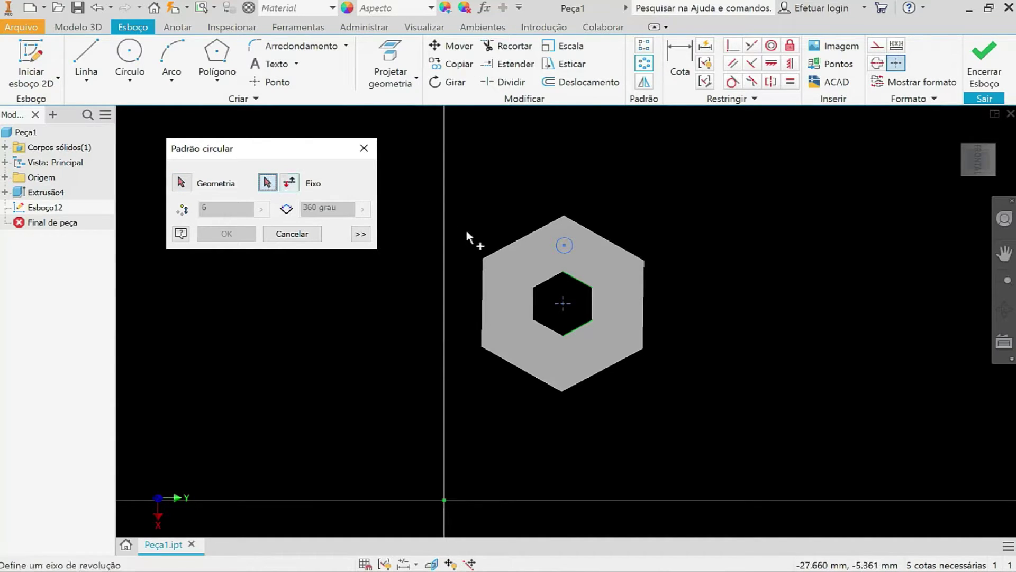
pyautogui.click(563, 303)
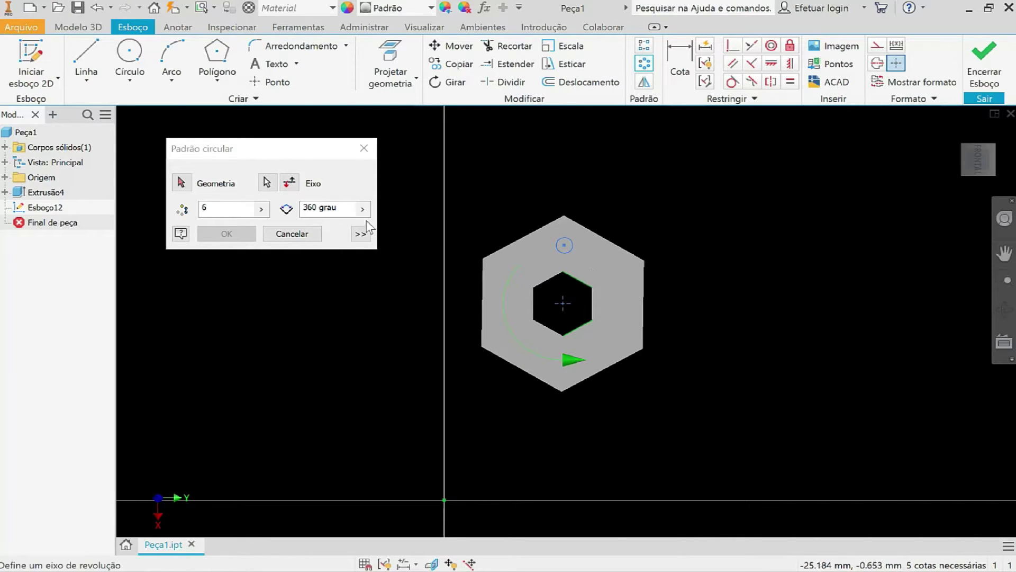
# Pattern the small circle with 8 instances over 360 degrees around the centre point, and finish the sketch
pyautogui.click(206, 208)
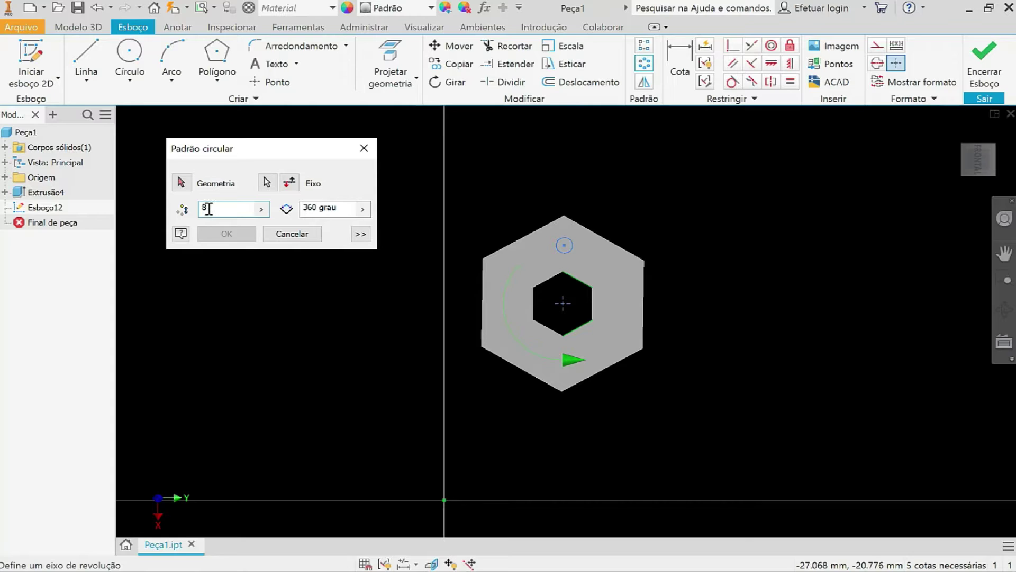
pyautogui.click(181, 183)
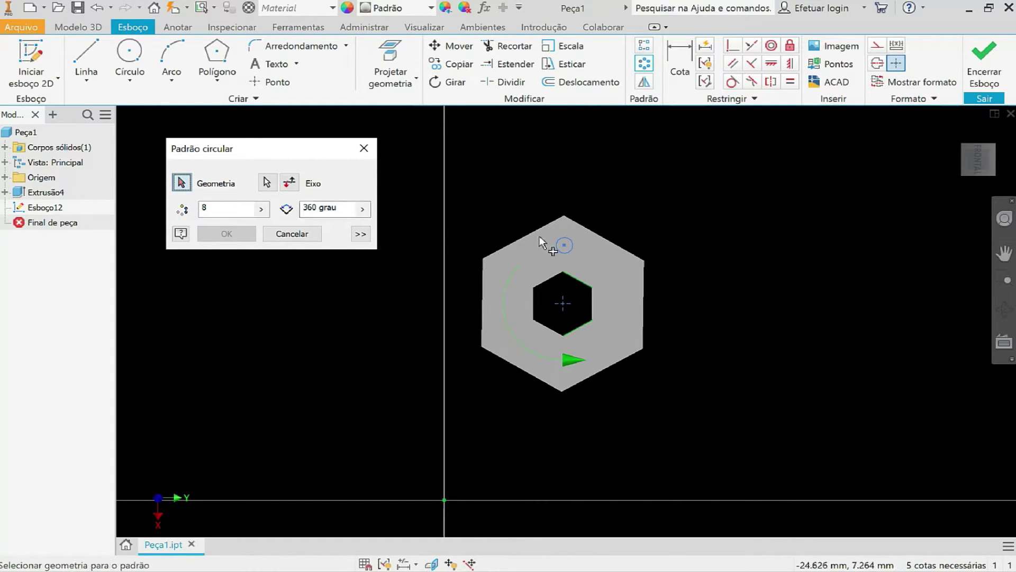
pyautogui.click(564, 248)
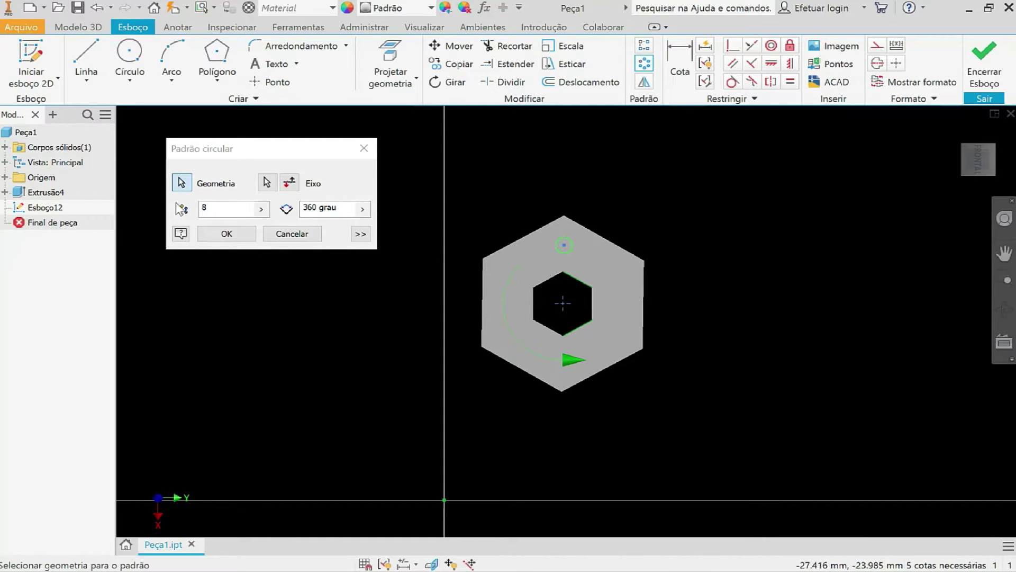
pyautogui.click(210, 207)
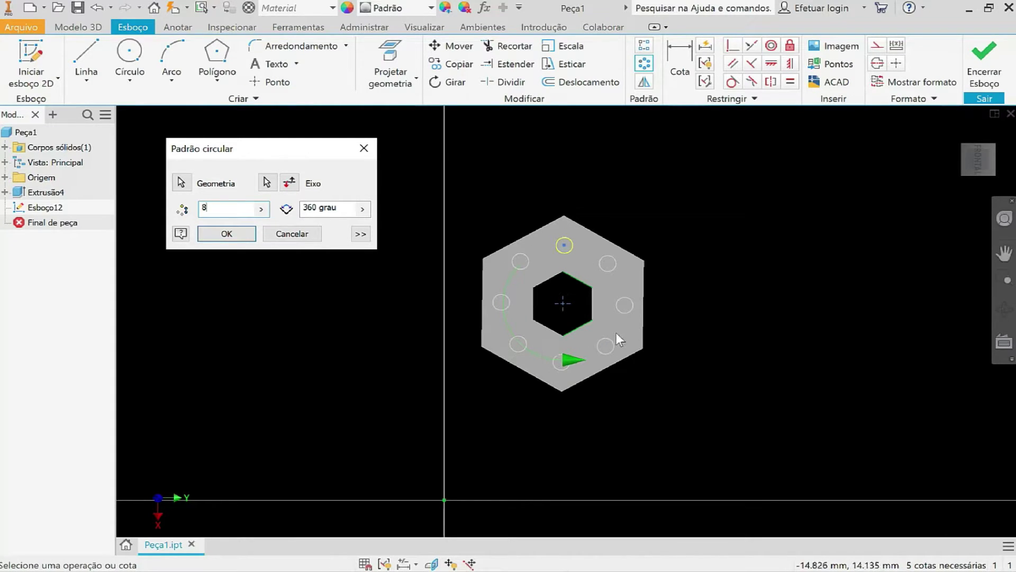
pyautogui.click(236, 235)
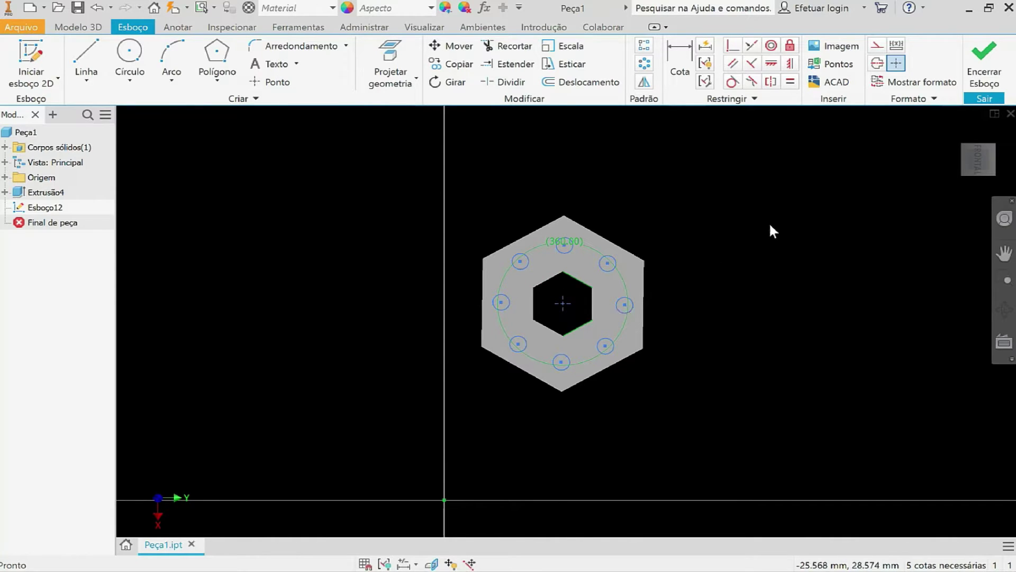
pyautogui.click(983, 55)
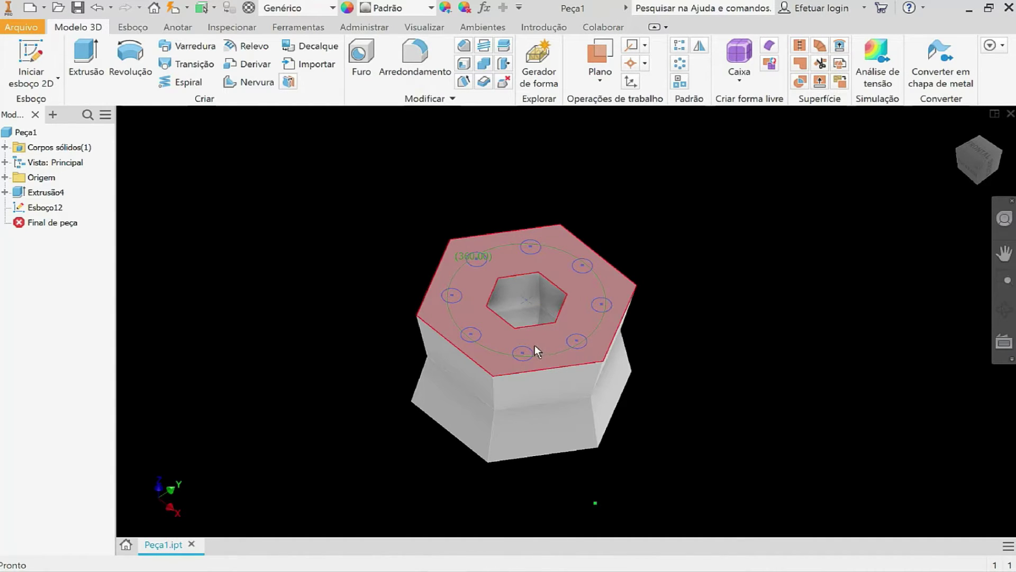
# Start an extrusion and select all eight small circles on the hexagonal top face as profiles
pyautogui.click(86, 56)
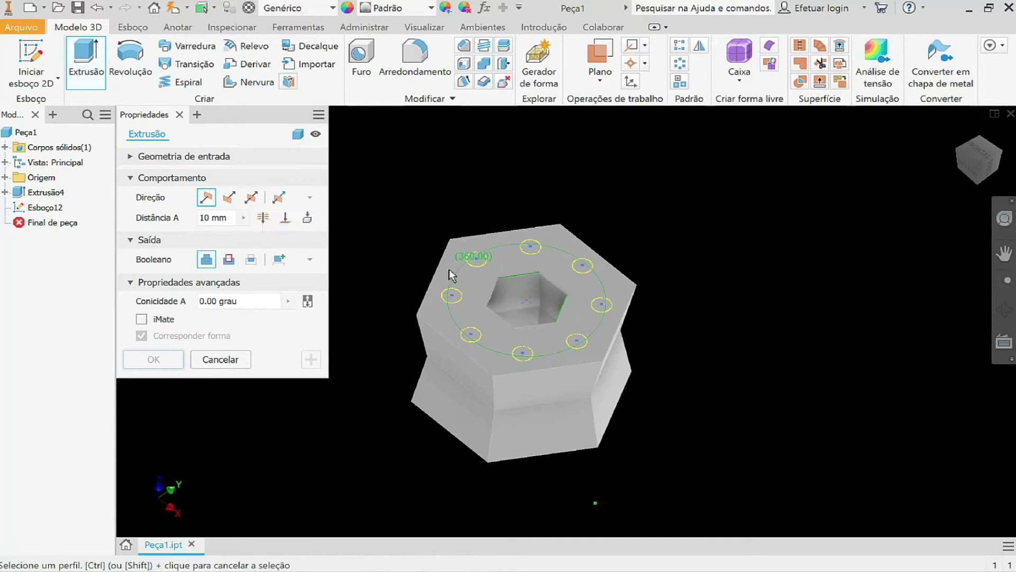
pyautogui.click(481, 263)
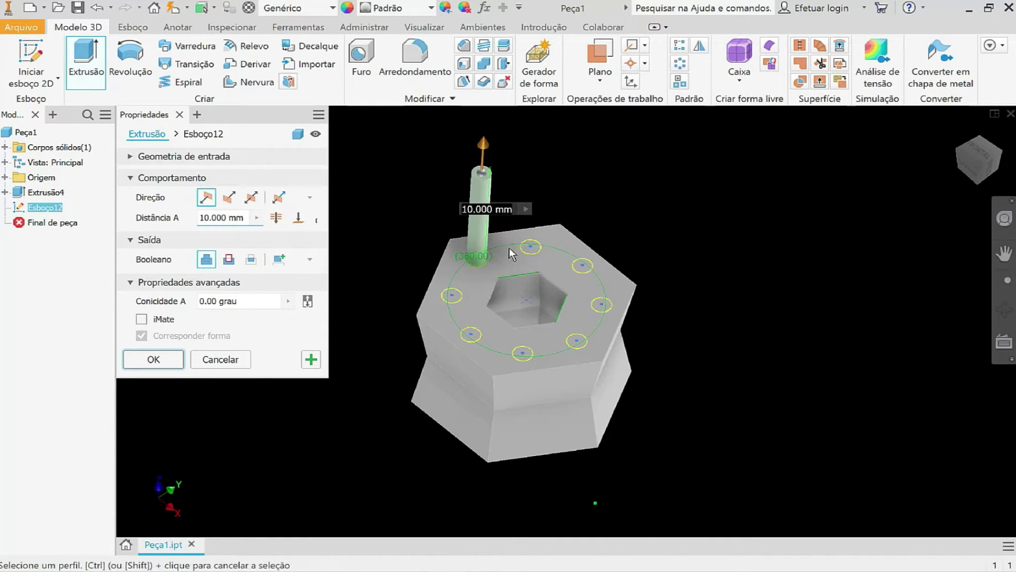
pyautogui.click(532, 246)
pyautogui.click(583, 267)
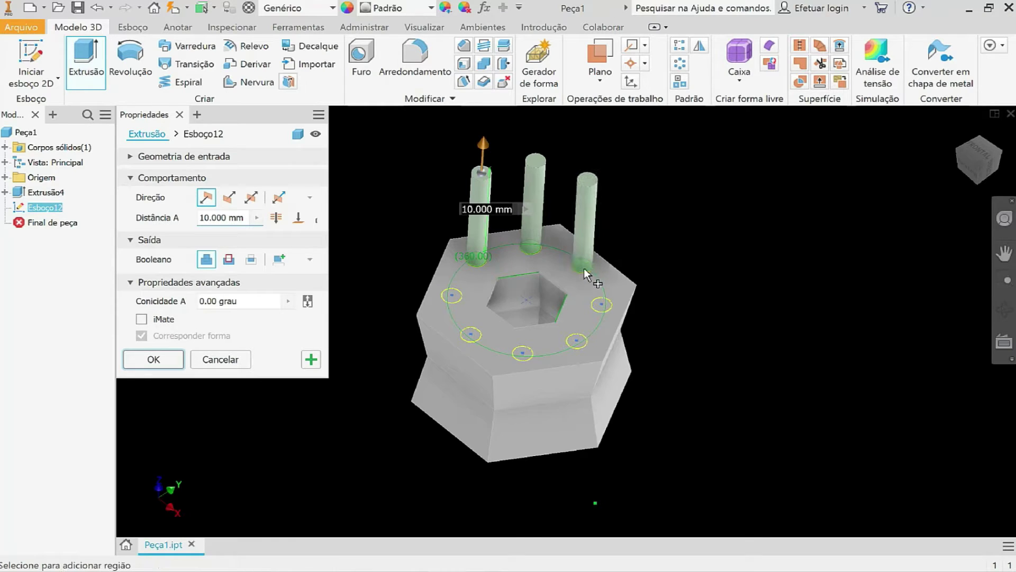
pyautogui.click(600, 305)
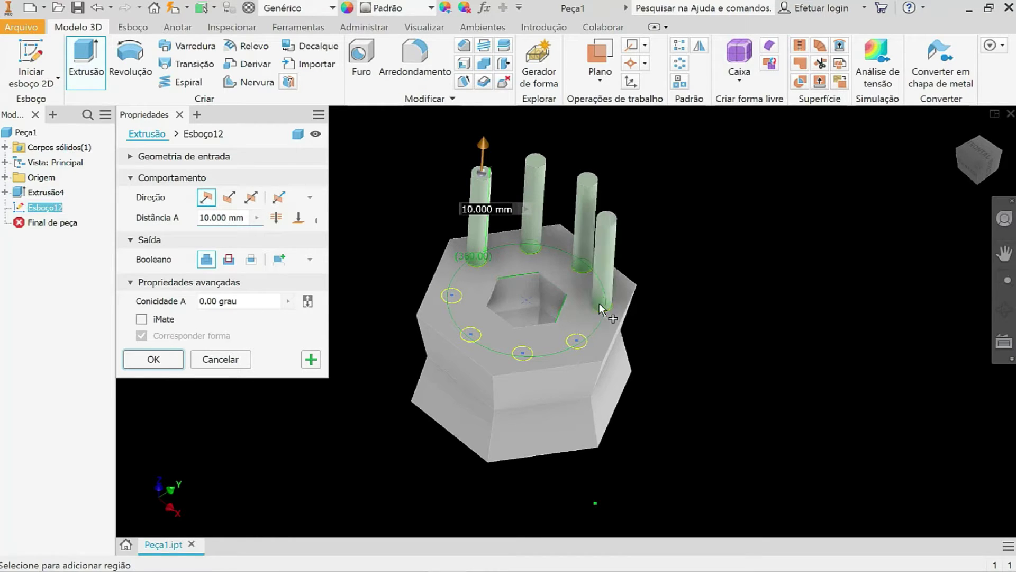
pyautogui.click(573, 341)
pyautogui.click(521, 353)
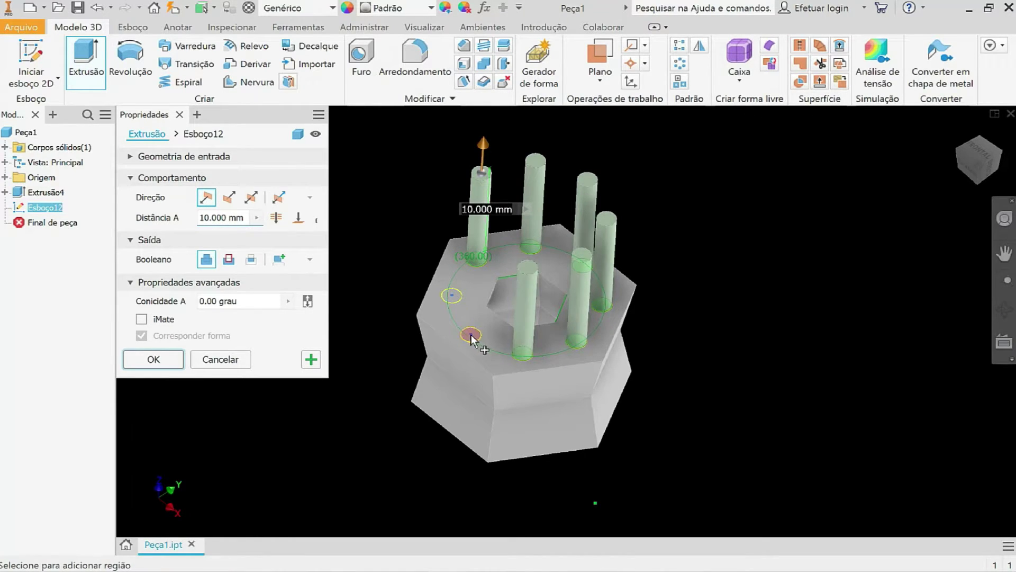
pyautogui.click(471, 336)
pyautogui.click(450, 297)
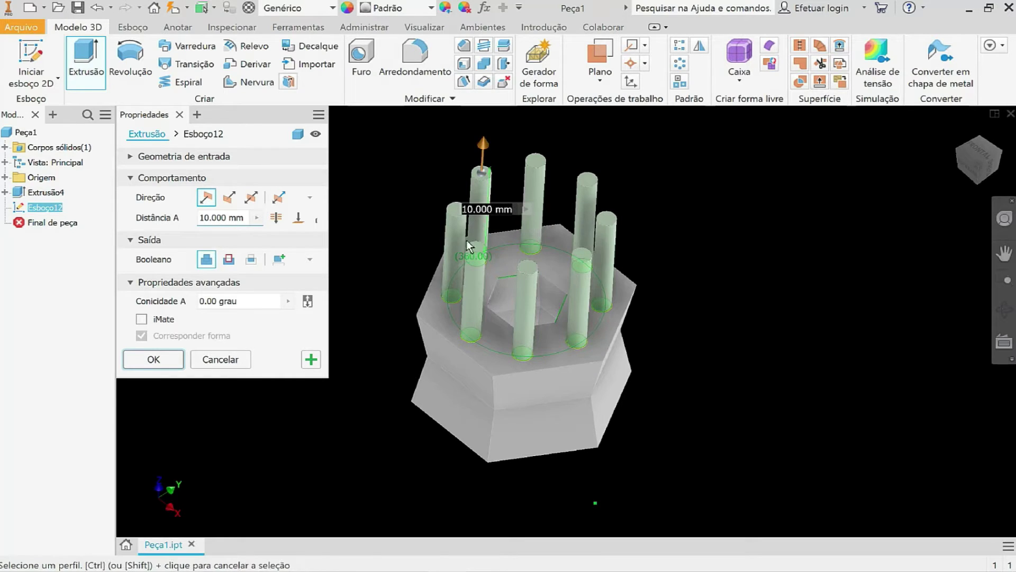
# Flip the extrusion direction into the solid and cut the eight circles 10 mm deep as holes
pyautogui.click(229, 198)
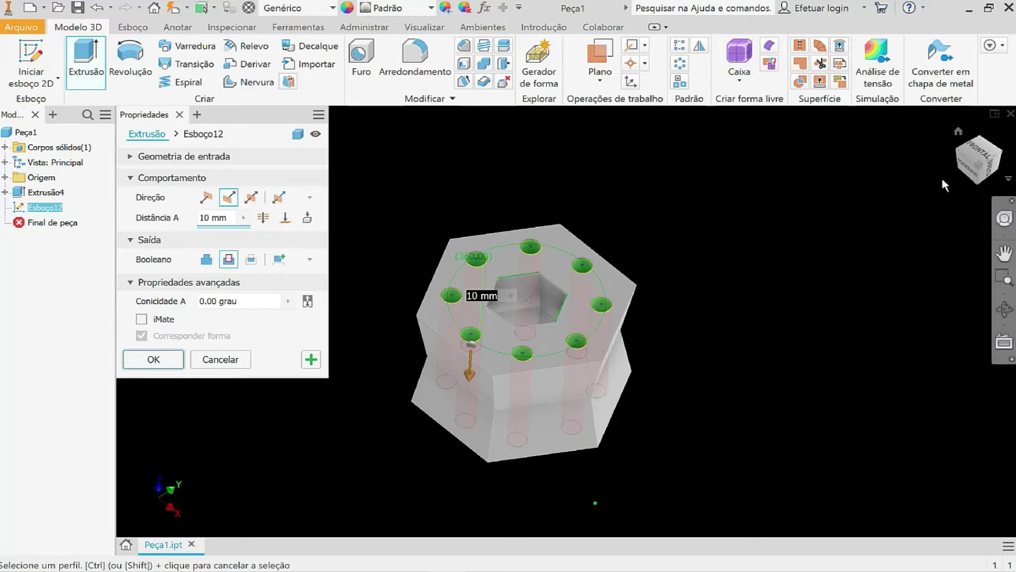
pyautogui.click(979, 155)
pyautogui.keyDown('shift'); pyautogui.moveTo(593, 265); pyautogui.dragTo(752, 347, button='middle'); pyautogui.keyUp('shift')
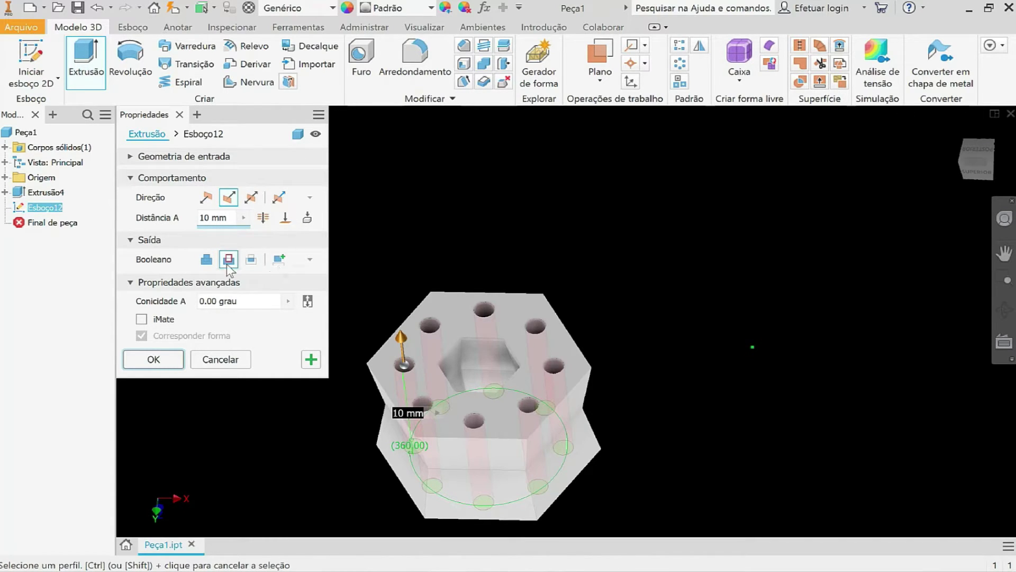
pyautogui.click(154, 359)
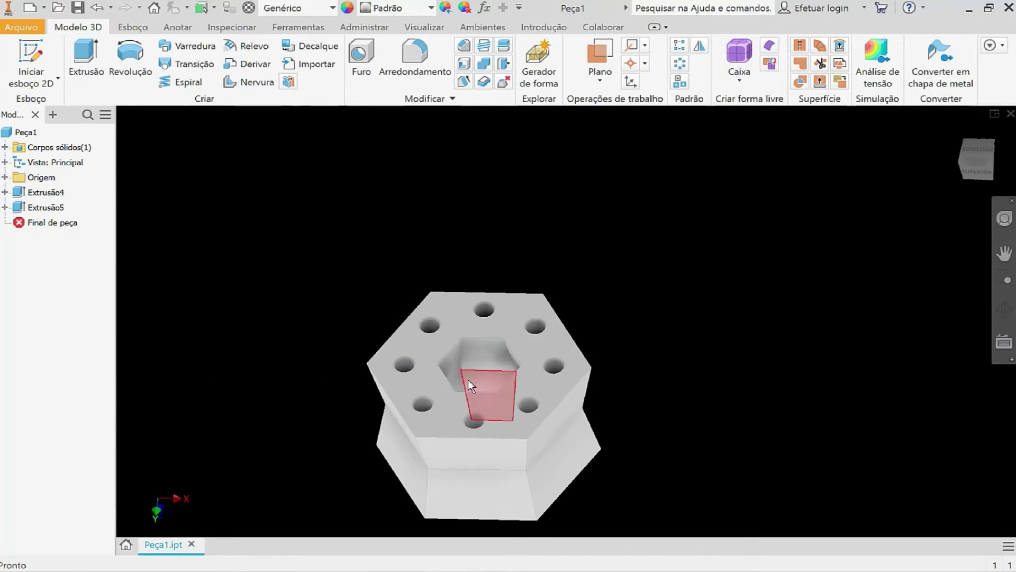